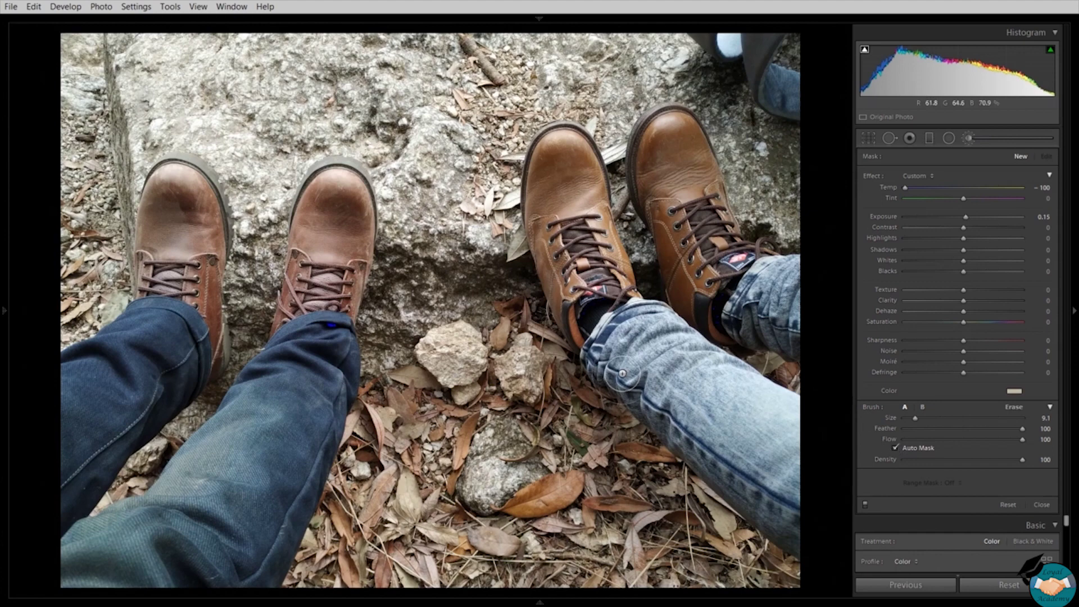
pyautogui.moveTo(621, 373); pyautogui.dragTo(694, 430)
pyautogui.hotkey('ctrl', 'z')
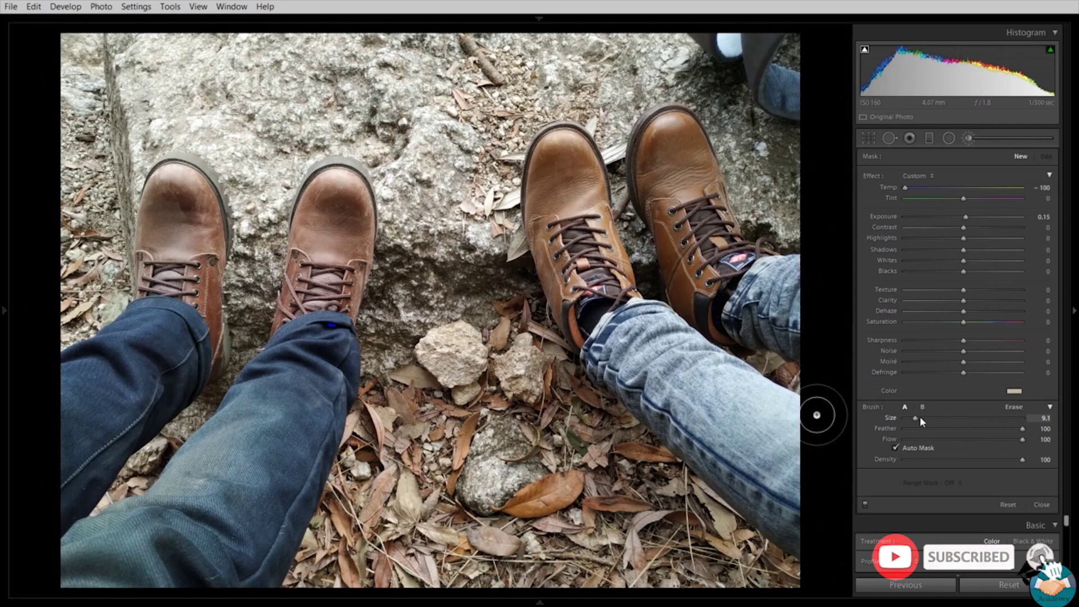
pyautogui.moveTo(919, 417); pyautogui.dragTo(925, 417)
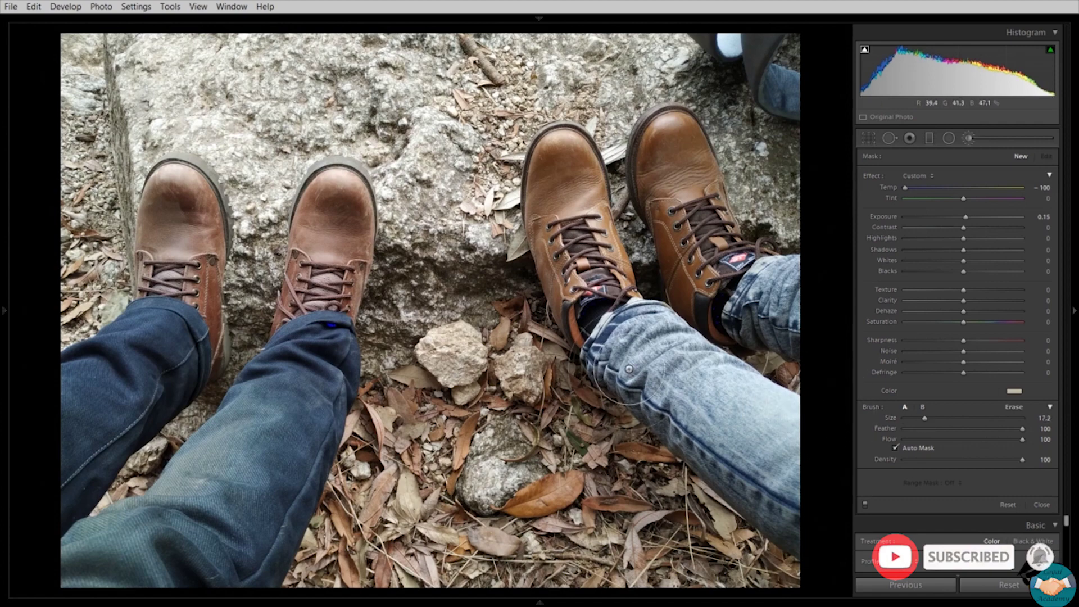
pyautogui.moveTo(584, 377)
pyautogui.mouseDown()
pyautogui.moveTo(651, 382)
pyautogui.moveTo(784, 497)
pyautogui.moveTo(784, 404)
pyautogui.moveTo(674, 360)
pyautogui.moveTo(655, 312)
pyautogui.moveTo(612, 349)
pyautogui.moveTo(646, 427)
pyautogui.moveTo(781, 506)
pyautogui.moveTo(801, 539)
pyautogui.moveTo(691, 477)
pyautogui.moveTo(818, 536)
pyautogui.moveTo(691, 466)
pyautogui.moveTo(633, 407)
pyautogui.mouseUp()
pyautogui.hotkey('ctrl', 'z')
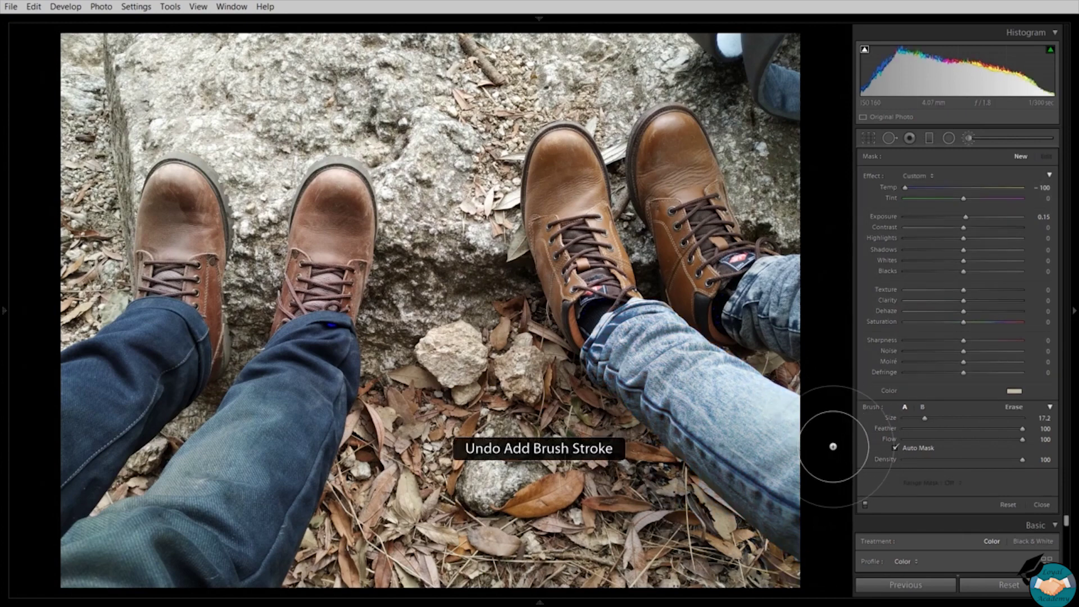
# Paint a new adjustment mask over both light-wash jeans legs with brush A at size 12.5.
pyautogui.moveTo(924, 420); pyautogui.dragTo(919, 420)
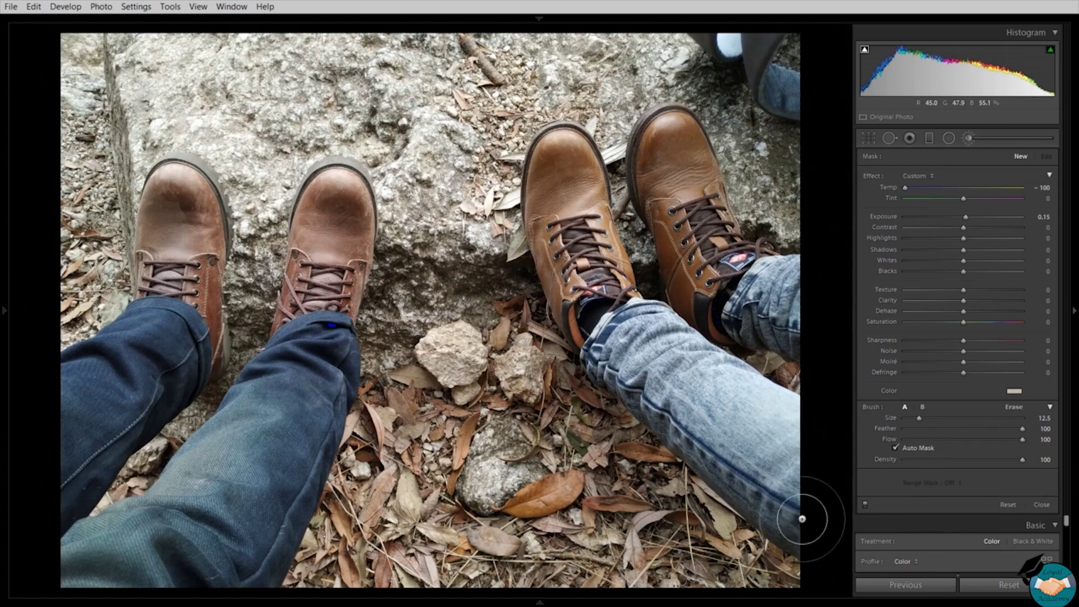
pyautogui.moveTo(772, 534)
pyautogui.mouseDown()
pyautogui.moveTo(599, 374)
pyautogui.moveTo(632, 340)
pyautogui.moveTo(603, 339)
pyautogui.moveTo(655, 303)
pyautogui.moveTo(663, 312)
pyautogui.moveTo(645, 380)
pyautogui.moveTo(599, 374)
pyautogui.moveTo(686, 404)
pyautogui.moveTo(777, 479)
pyautogui.moveTo(757, 443)
pyautogui.mouseUp()
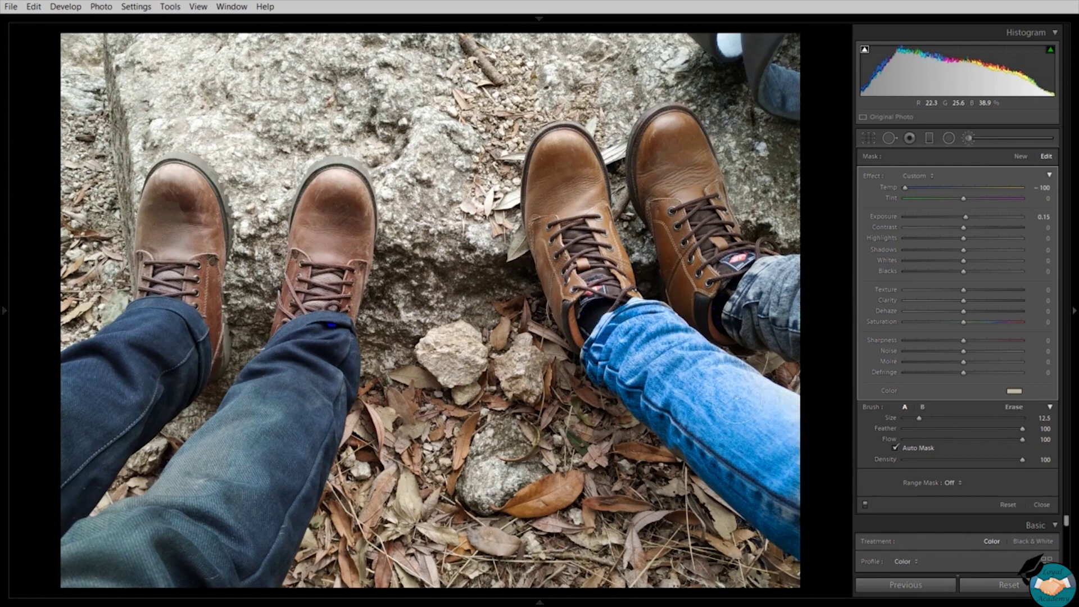
pyautogui.moveTo(755, 304)
pyautogui.mouseDown()
pyautogui.moveTo(747, 309)
pyautogui.moveTo(772, 272)
pyautogui.moveTo(752, 314)
pyautogui.moveTo(799, 318)
pyautogui.moveTo(807, 294)
pyautogui.moveTo(802, 284)
pyautogui.moveTo(756, 302)
pyautogui.mouseUp()
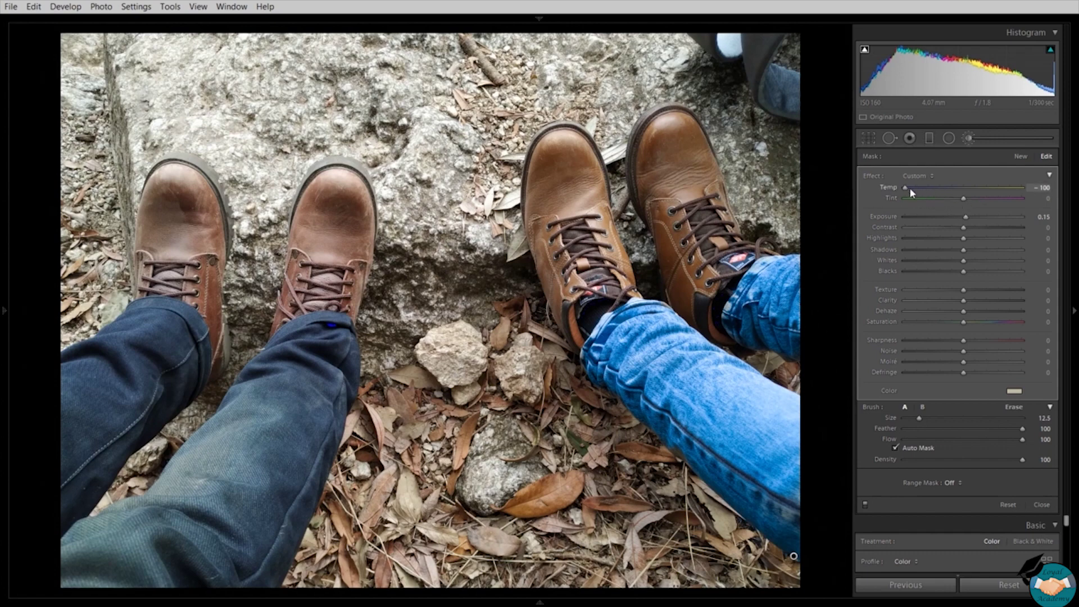
# Recolour the masked jeans green with Temp 100, Tint -77 and Exposure -1.23.
pyautogui.moveTo(909, 187); pyautogui.dragTo(1037, 214)
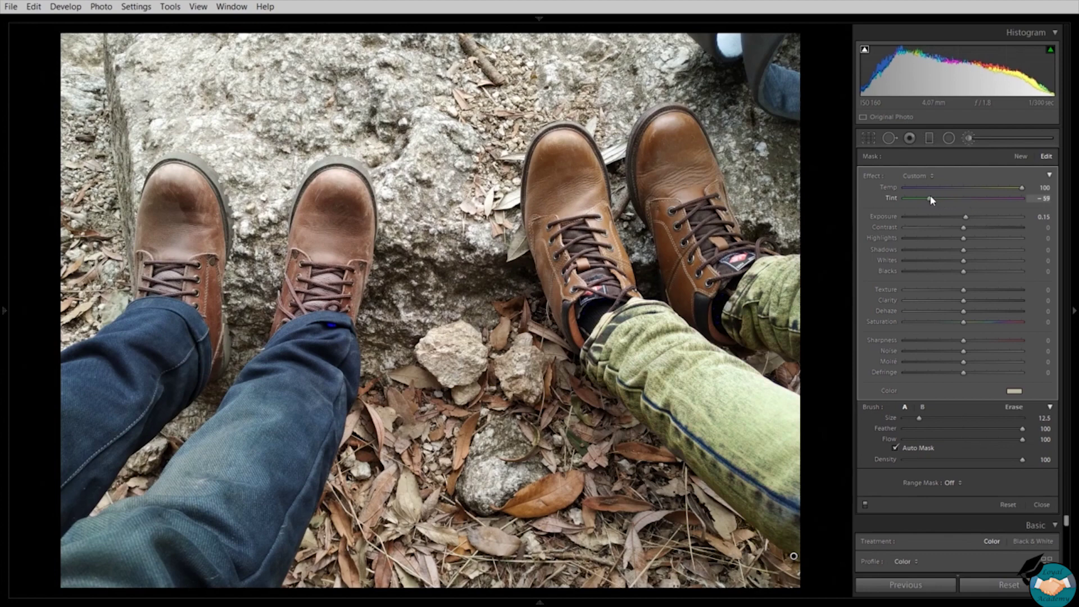
pyautogui.moveTo(917, 198); pyautogui.dragTo(1024, 197)
pyautogui.moveTo(931, 200); pyautogui.dragTo(918, 199)
pyautogui.moveTo(974, 214)
pyautogui.mouseDown()
pyautogui.moveTo(984, 214)
pyautogui.moveTo(943, 214)
pyautogui.moveTo(946, 226)
pyautogui.moveTo(986, 225)
pyautogui.mouseUp()
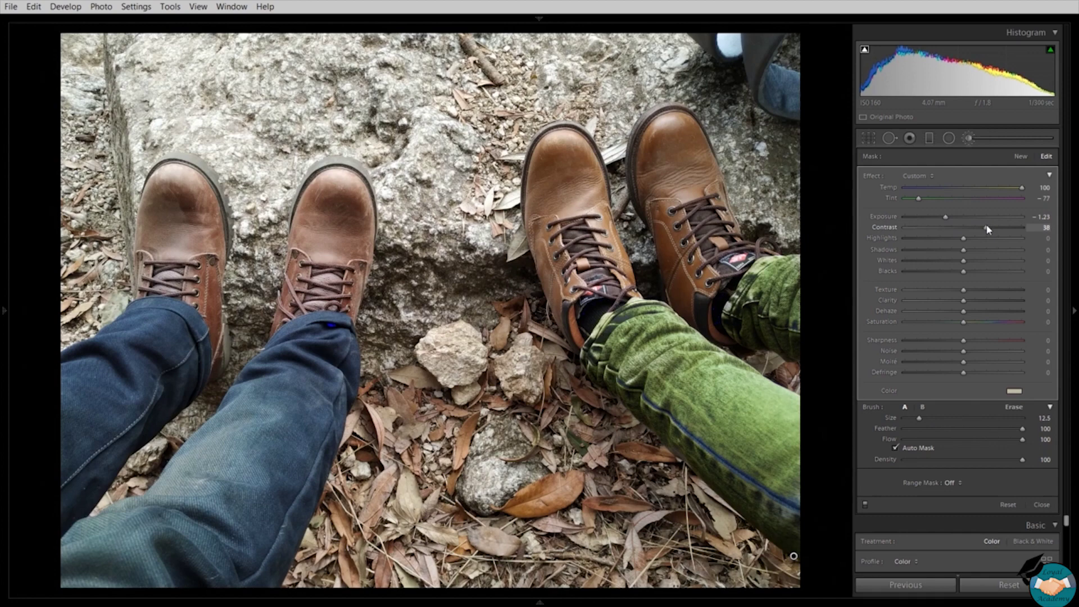
# Refine the green jeans with Contrast 19, Highlights -67, Shadows 19 and Saturation 31.
pyautogui.hotkey('ctrl', 'z')
pyautogui.moveTo(966, 228); pyautogui.dragTo(922, 238)
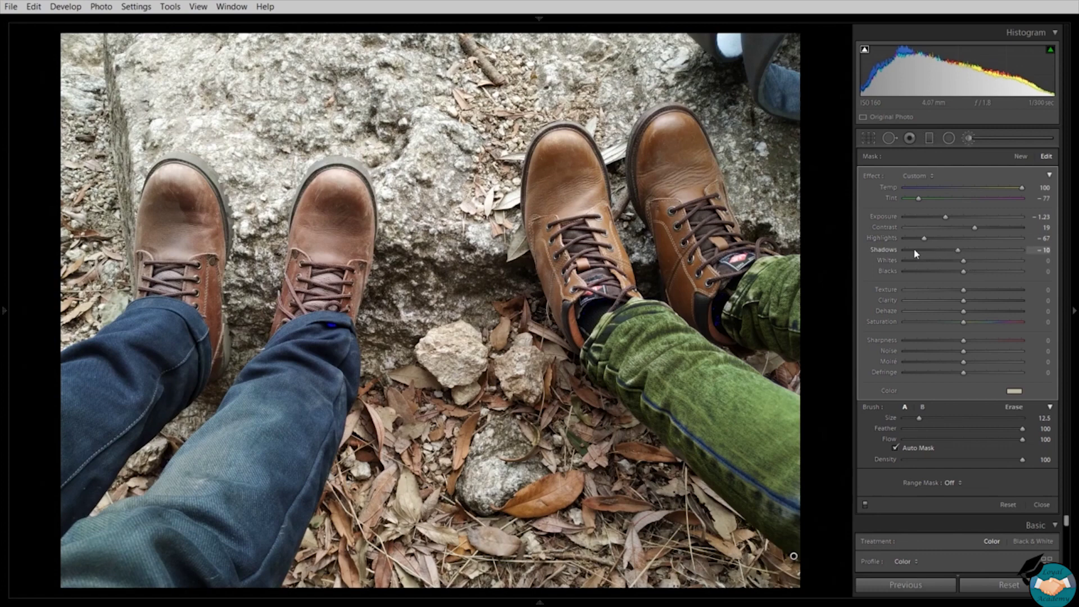
pyautogui.moveTo(914, 250); pyautogui.dragTo(1004, 251)
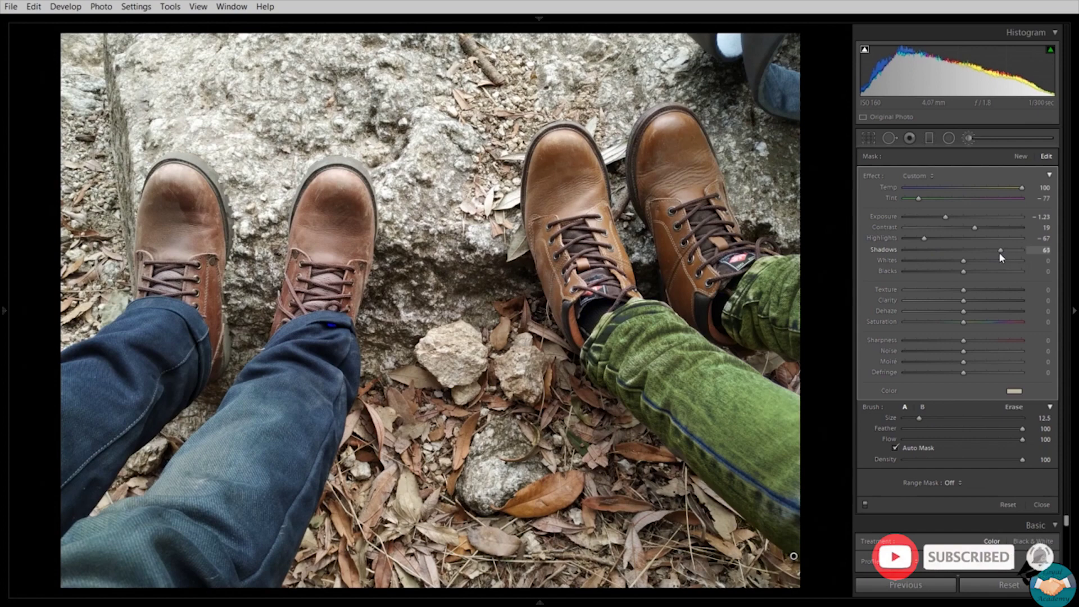
pyautogui.moveTo(999, 252); pyautogui.dragTo(971, 254)
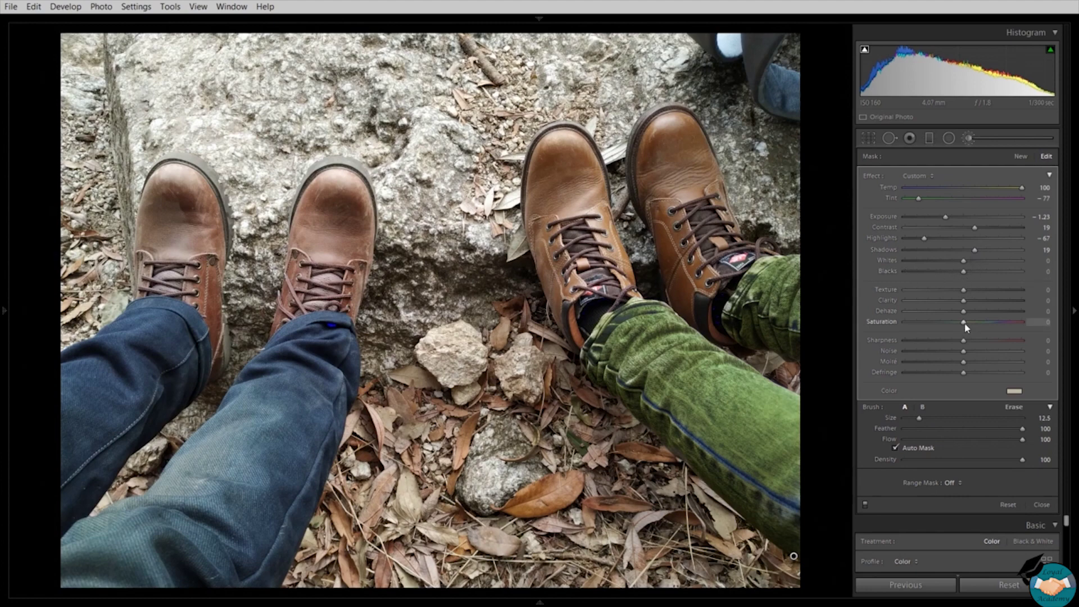
pyautogui.moveTo(980, 327); pyautogui.dragTo(996, 336)
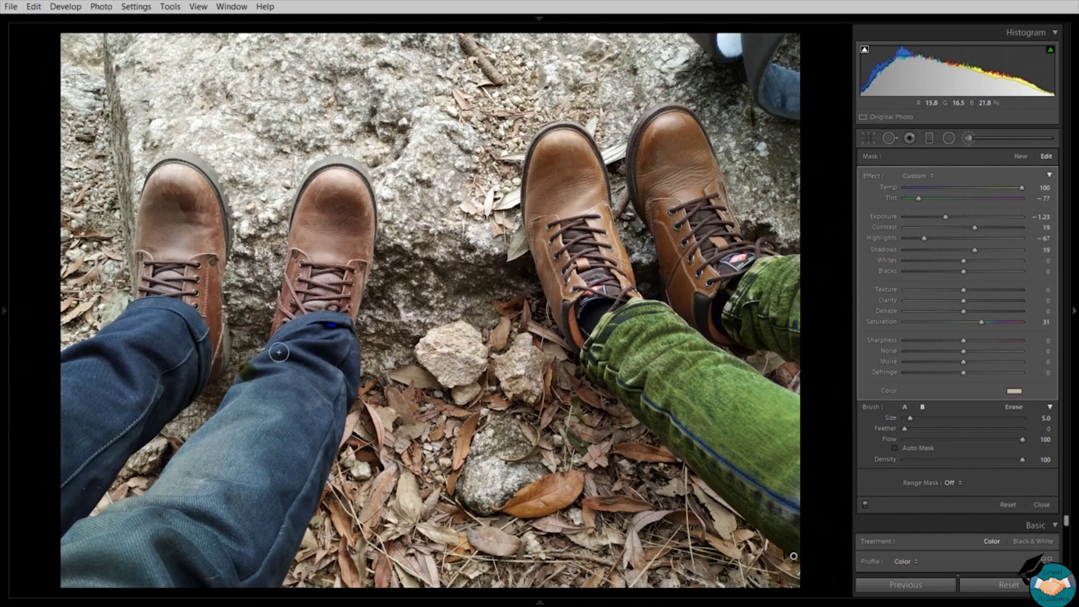
# Try brush B at size 5 without Auto Mask on the dark blue jeans, and erase the test strokes from the mask.
pyautogui.moveTo(279, 352)
pyautogui.mouseDown()
pyautogui.moveTo(320, 334)
pyautogui.moveTo(326, 365)
pyautogui.moveTo(302, 413)
pyautogui.moveTo(222, 488)
pyautogui.moveTo(241, 433)
pyautogui.moveTo(288, 373)
pyautogui.mouseUp()
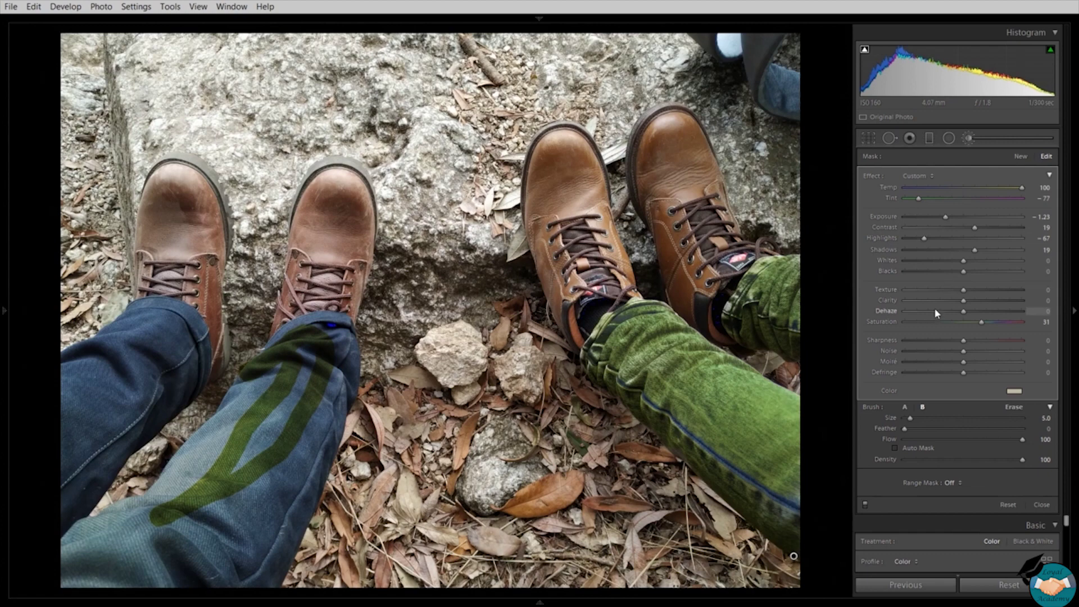
pyautogui.click(969, 221)
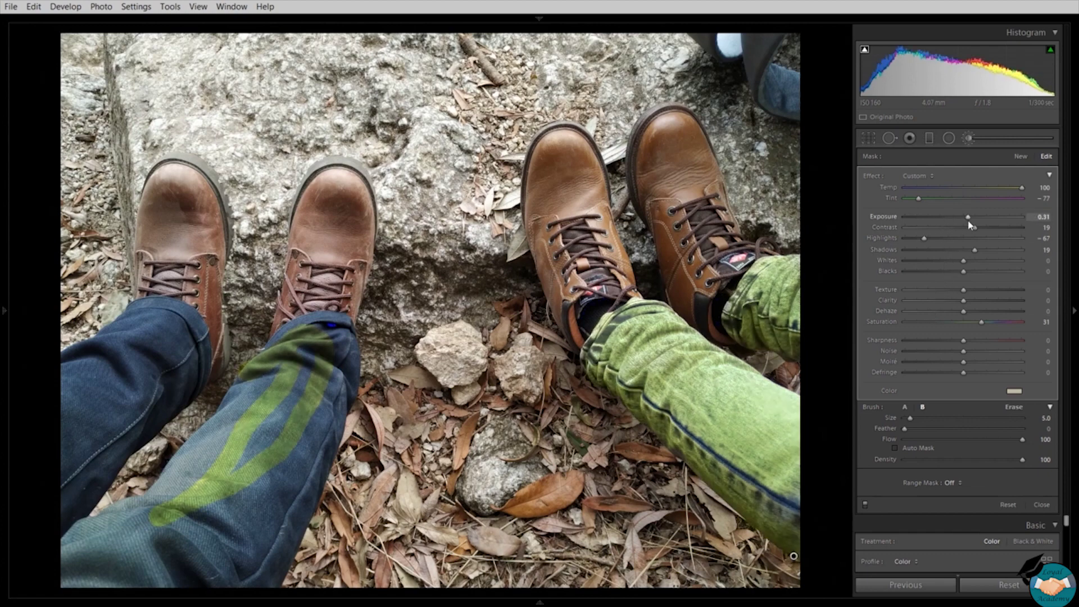
pyautogui.hotkey('ctrl', 'z')
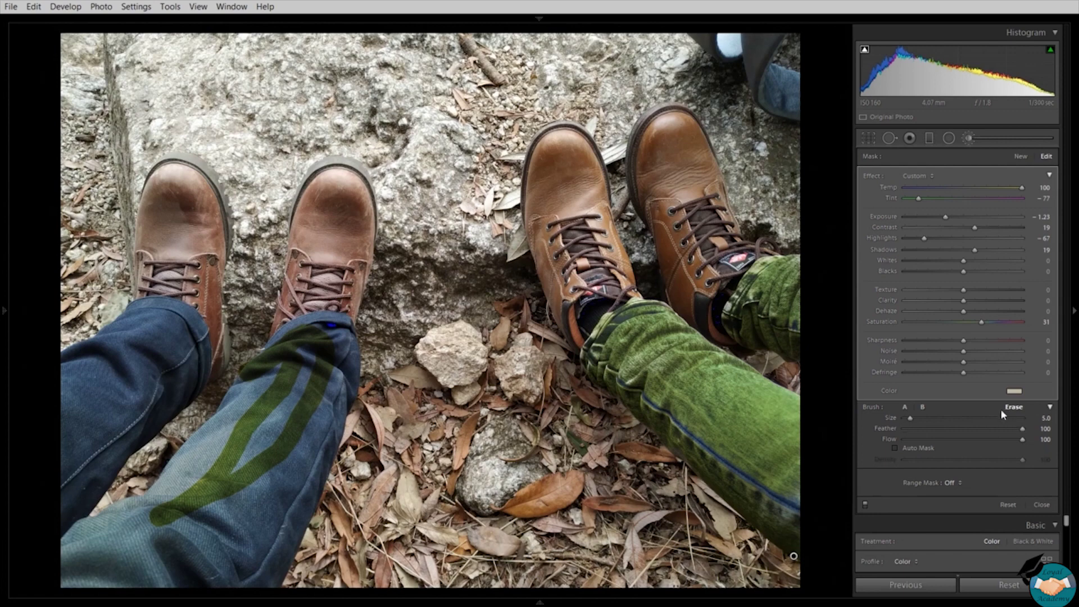
pyautogui.click(1001, 410)
pyautogui.moveTo(161, 514)
pyautogui.mouseDown()
pyautogui.moveTo(250, 482)
pyautogui.moveTo(176, 512)
pyautogui.moveTo(315, 433)
pyautogui.moveTo(217, 478)
pyautogui.moveTo(274, 440)
pyautogui.moveTo(276, 457)
pyautogui.moveTo(218, 472)
pyautogui.moveTo(246, 424)
pyautogui.moveTo(236, 454)
pyautogui.moveTo(282, 406)
pyautogui.moveTo(299, 339)
pyautogui.moveTo(247, 404)
pyautogui.moveTo(253, 381)
pyautogui.moveTo(239, 382)
pyautogui.moveTo(272, 396)
pyautogui.moveTo(297, 384)
pyautogui.moveTo(312, 323)
pyautogui.moveTo(306, 410)
pyautogui.moveTo(334, 327)
pyautogui.moveTo(317, 425)
pyautogui.mouseUp()
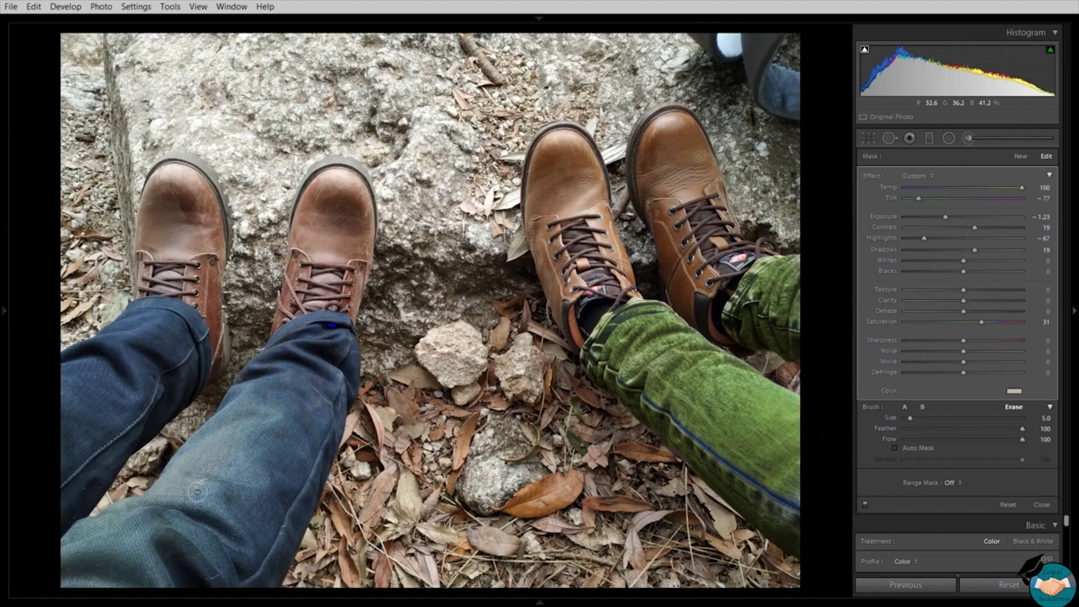
# Paint the mask over both boots of the person in green jeans, using brush B at size 10.1 with Auto Mask on.
pyautogui.click(922, 407)
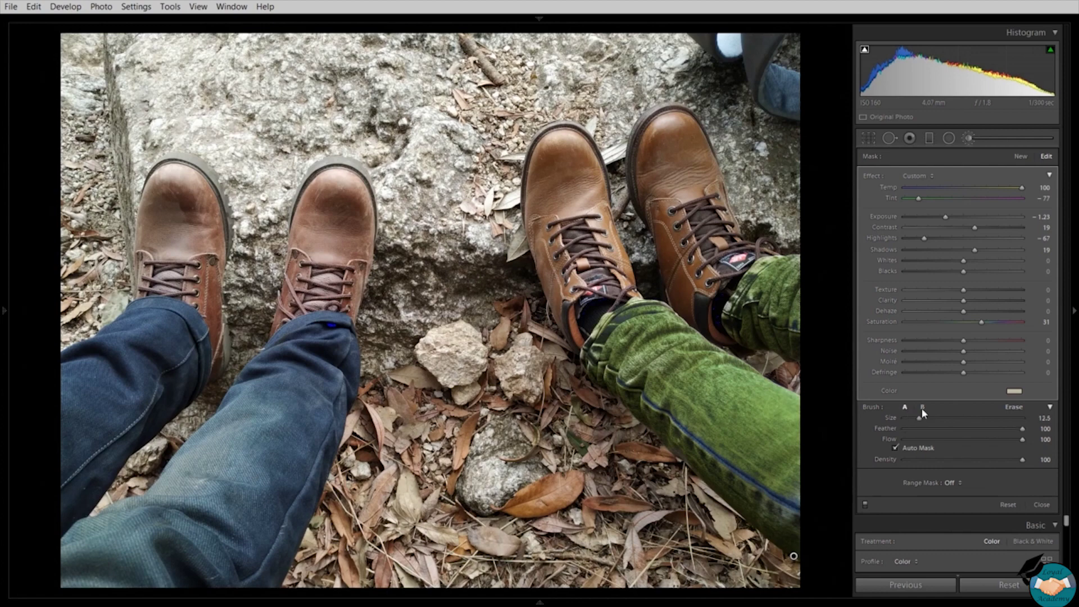
pyautogui.click(895, 448)
pyautogui.scroll(5, 817, 415)
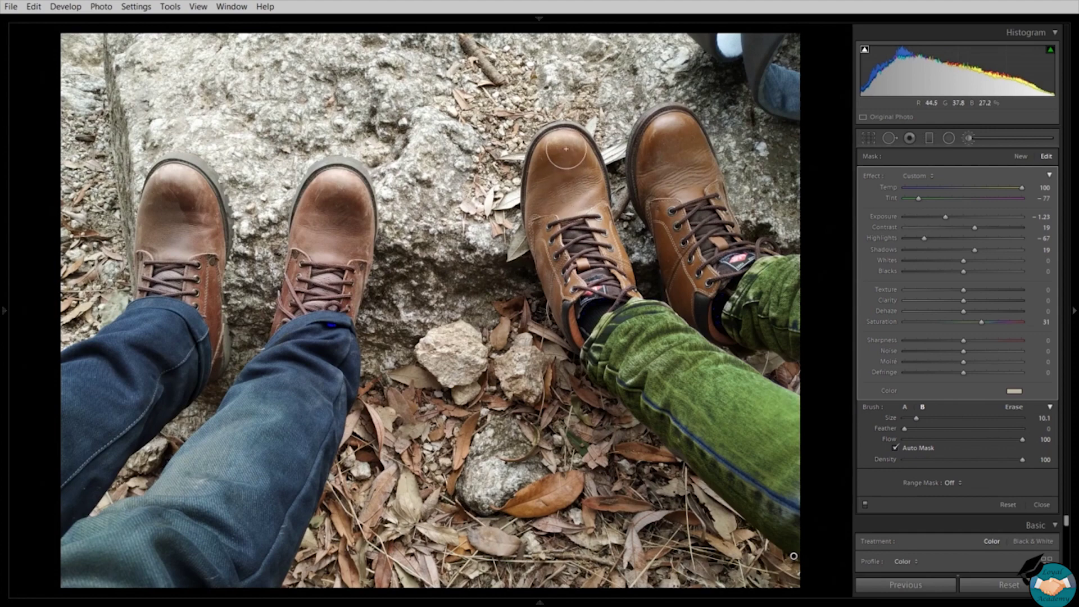
pyautogui.moveTo(559, 157)
pyautogui.mouseDown()
pyautogui.moveTo(553, 189)
pyautogui.moveTo(578, 328)
pyautogui.moveTo(541, 220)
pyautogui.moveTo(543, 157)
pyautogui.moveTo(582, 152)
pyautogui.moveTo(569, 147)
pyautogui.moveTo(633, 261)
pyautogui.moveTo(617, 267)
pyautogui.moveTo(626, 286)
pyautogui.moveTo(572, 280)
pyautogui.moveTo(592, 300)
pyautogui.moveTo(594, 285)
pyautogui.moveTo(575, 308)
pyautogui.moveTo(574, 344)
pyautogui.moveTo(568, 291)
pyautogui.moveTo(586, 201)
pyautogui.moveTo(606, 228)
pyautogui.moveTo(559, 141)
pyautogui.mouseUp()
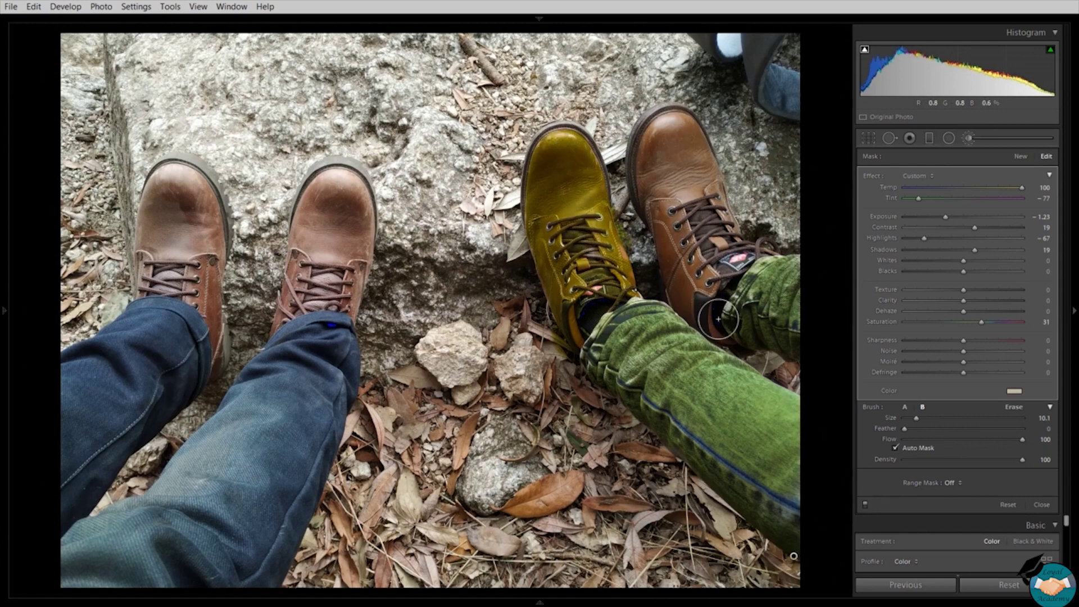
pyautogui.moveTo(656, 212)
pyautogui.mouseDown()
pyautogui.moveTo(655, 136)
pyautogui.moveTo(652, 163)
pyautogui.moveTo(667, 125)
pyautogui.moveTo(698, 179)
pyautogui.mouseUp()
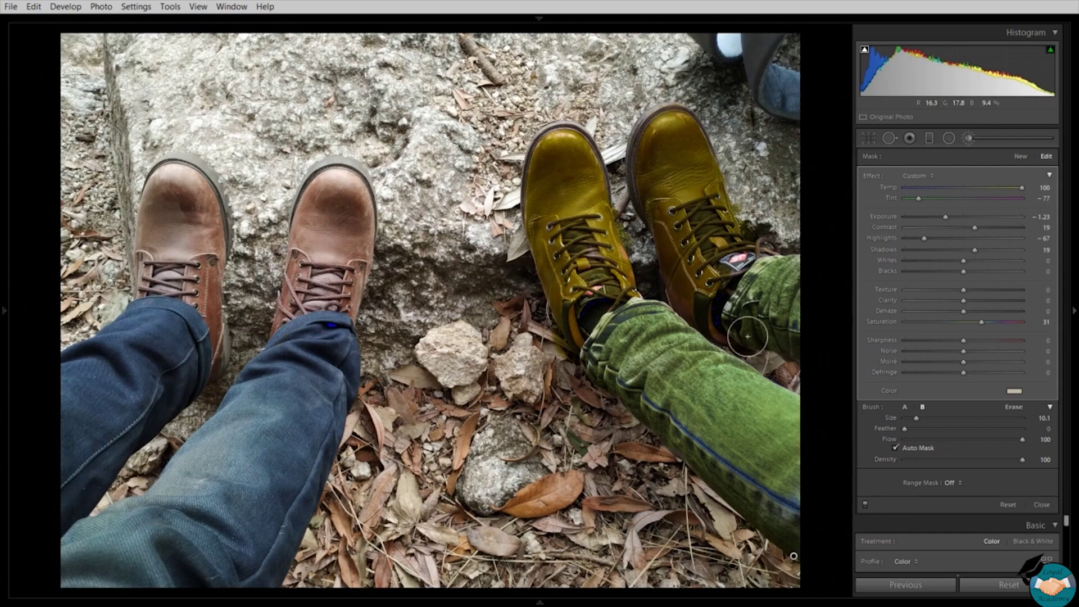
# Erase the mask from the stones, the leaves and the two painted boots, enlarging the eraser to size 16.3.
pyautogui.moveTo(427, 346)
pyautogui.mouseDown()
pyautogui.moveTo(491, 365)
pyautogui.moveTo(459, 376)
pyautogui.moveTo(460, 399)
pyautogui.moveTo(538, 367)
pyautogui.moveTo(545, 382)
pyautogui.moveTo(497, 387)
pyautogui.moveTo(516, 441)
pyautogui.moveTo(530, 438)
pyautogui.moveTo(490, 464)
pyautogui.moveTo(486, 439)
pyautogui.moveTo(467, 477)
pyautogui.moveTo(487, 421)
pyautogui.moveTo(473, 466)
pyautogui.moveTo(505, 499)
pyautogui.moveTo(504, 452)
pyautogui.moveTo(522, 455)
pyautogui.moveTo(539, 497)
pyautogui.moveTo(526, 433)
pyautogui.moveTo(560, 494)
pyautogui.moveTo(509, 391)
pyautogui.moveTo(517, 360)
pyautogui.moveTo(538, 392)
pyautogui.moveTo(517, 339)
pyautogui.moveTo(538, 385)
pyautogui.moveTo(551, 346)
pyautogui.moveTo(560, 383)
pyautogui.moveTo(491, 320)
pyautogui.moveTo(468, 360)
pyautogui.moveTo(460, 349)
pyautogui.moveTo(453, 359)
pyautogui.moveTo(435, 348)
pyautogui.moveTo(437, 304)
pyautogui.moveTo(410, 336)
pyautogui.mouseUp()
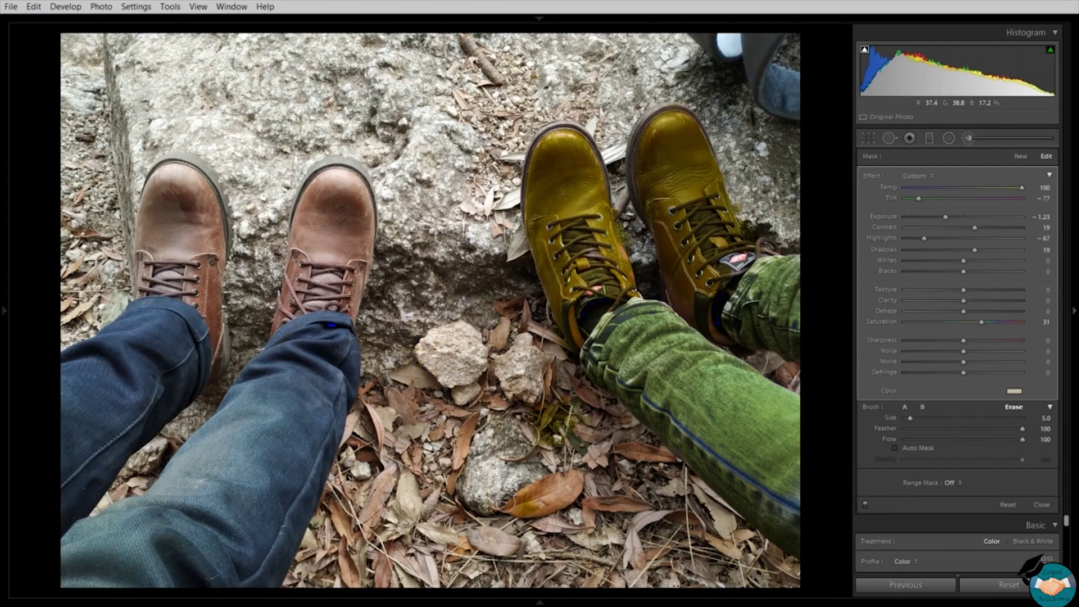
pyautogui.moveTo(521, 435)
pyautogui.mouseDown()
pyautogui.moveTo(545, 418)
pyautogui.moveTo(556, 373)
pyautogui.moveTo(558, 416)
pyautogui.moveTo(582, 418)
pyautogui.mouseUp()
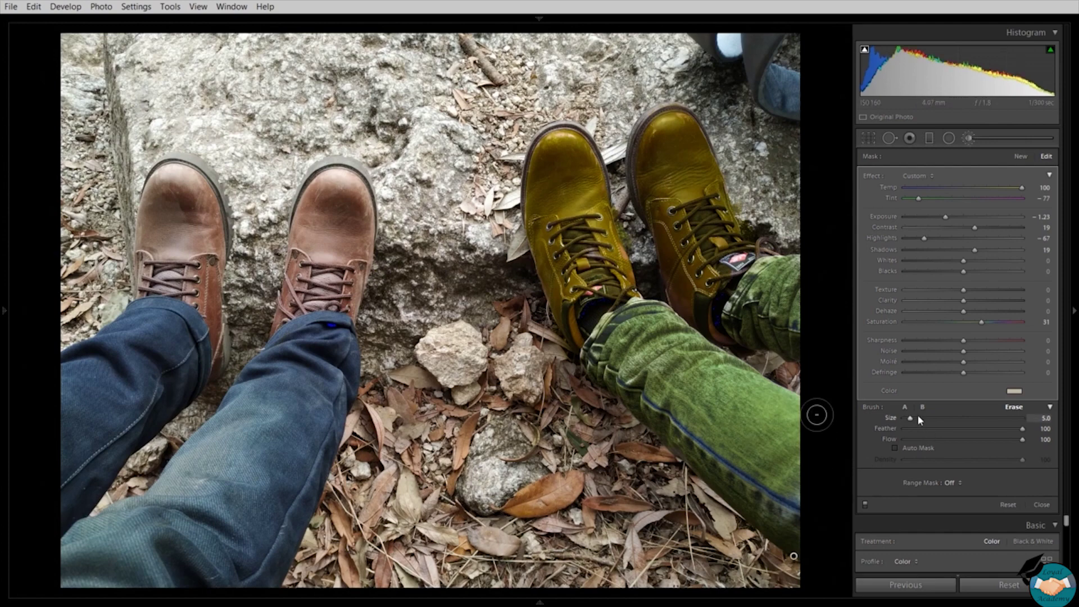
pyautogui.moveTo(911, 417); pyautogui.dragTo(924, 417)
pyautogui.moveTo(672, 199)
pyautogui.mouseDown()
pyautogui.moveTo(728, 122)
pyautogui.moveTo(566, 135)
pyautogui.moveTo(656, 131)
pyautogui.moveTo(556, 186)
pyautogui.moveTo(719, 163)
pyautogui.moveTo(500, 225)
pyautogui.moveTo(736, 198)
pyautogui.moveTo(558, 270)
pyautogui.moveTo(547, 311)
pyautogui.moveTo(572, 283)
pyautogui.moveTo(655, 264)
pyautogui.mouseUp()
pyautogui.moveTo(677, 284)
pyautogui.mouseDown()
pyautogui.moveTo(679, 249)
pyautogui.moveTo(736, 202)
pyautogui.moveTo(710, 286)
pyautogui.moveTo(694, 281)
pyautogui.moveTo(770, 206)
pyautogui.mouseUp()
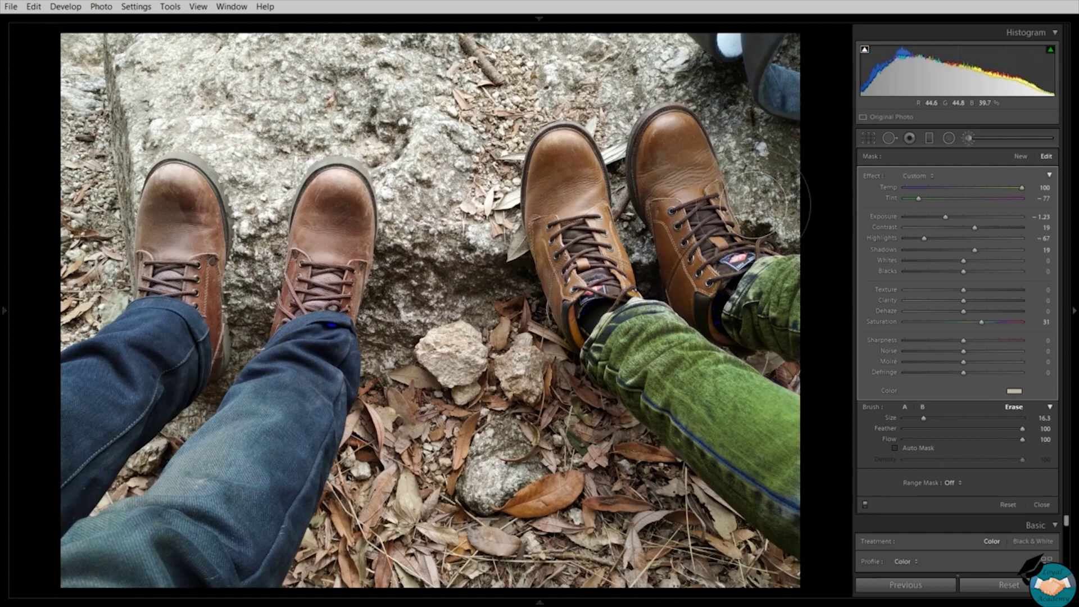
# Undo and restore the erasing of the boots, and undo the erased spot on the green jeans.
pyautogui.hotkey('ctrl', 'z')
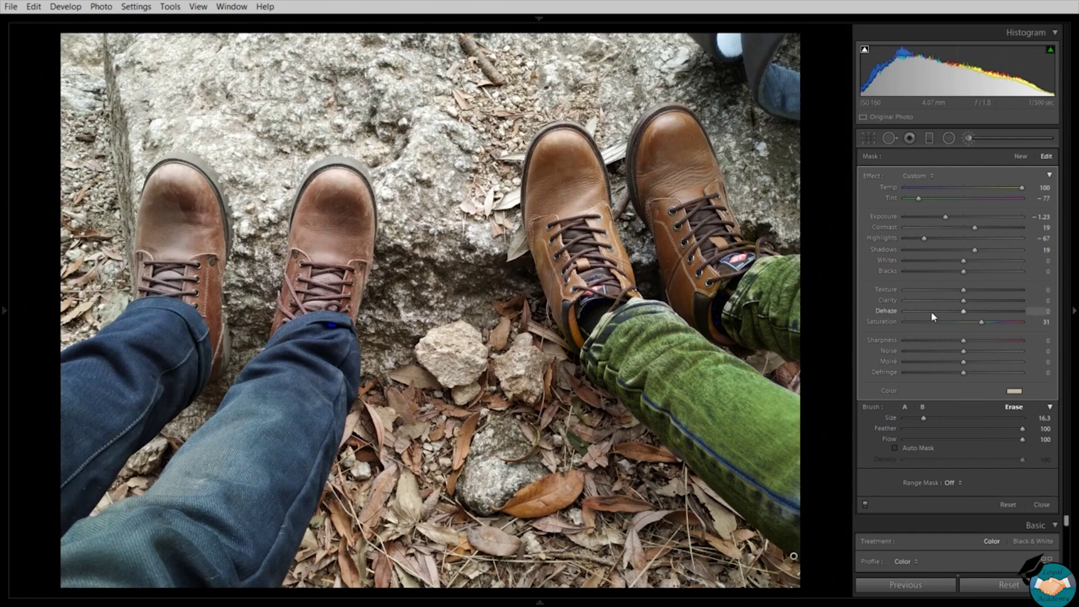
pyautogui.hotkey('ctrl', 'z')
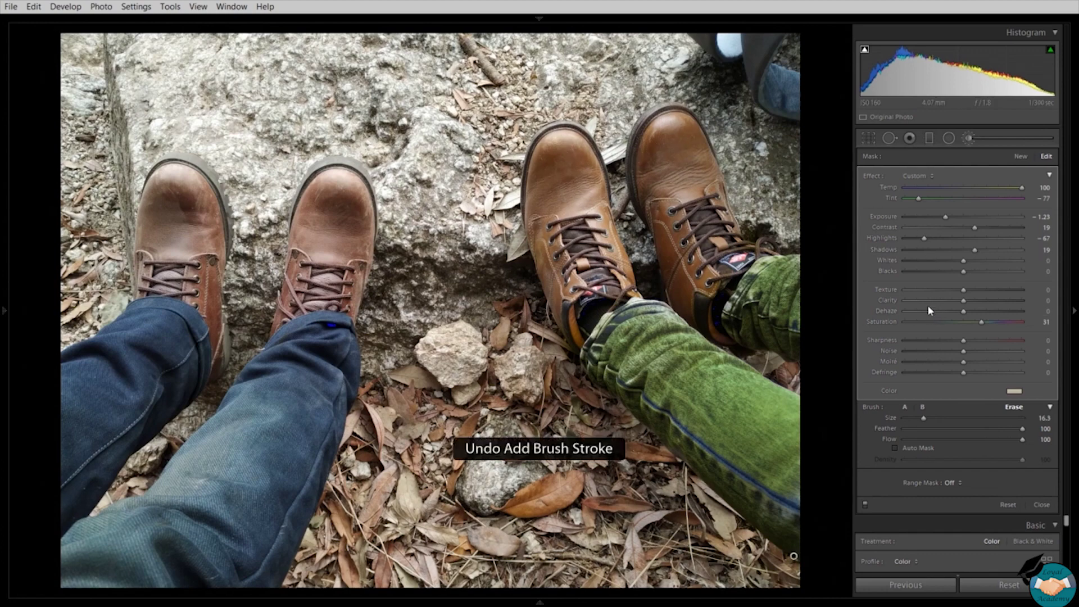
pyautogui.hotkey('ctrl', 'z')
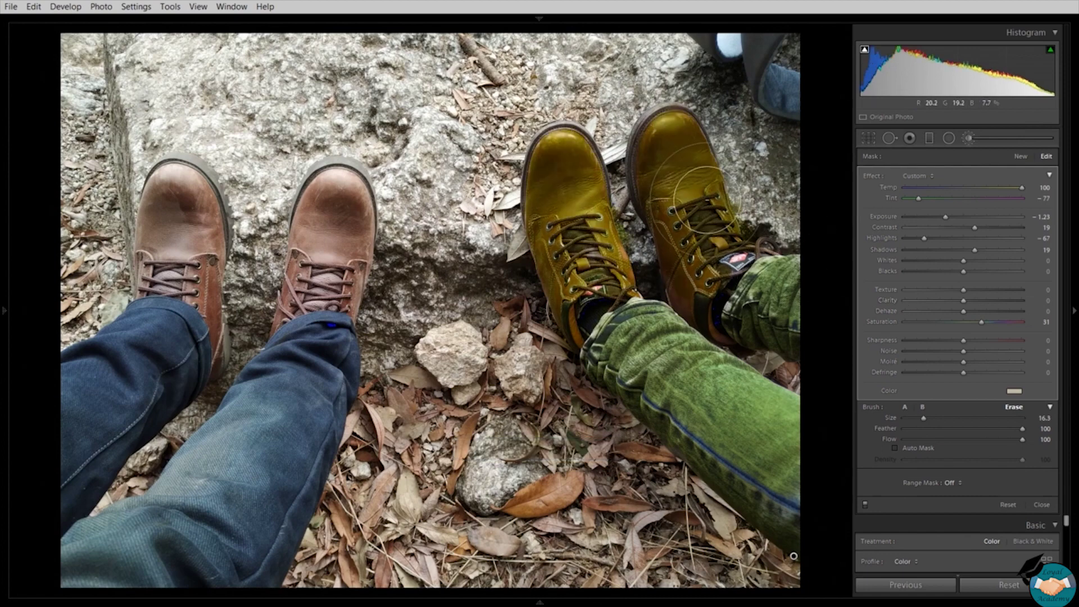
pyautogui.hotkey('ctrl', 'y')
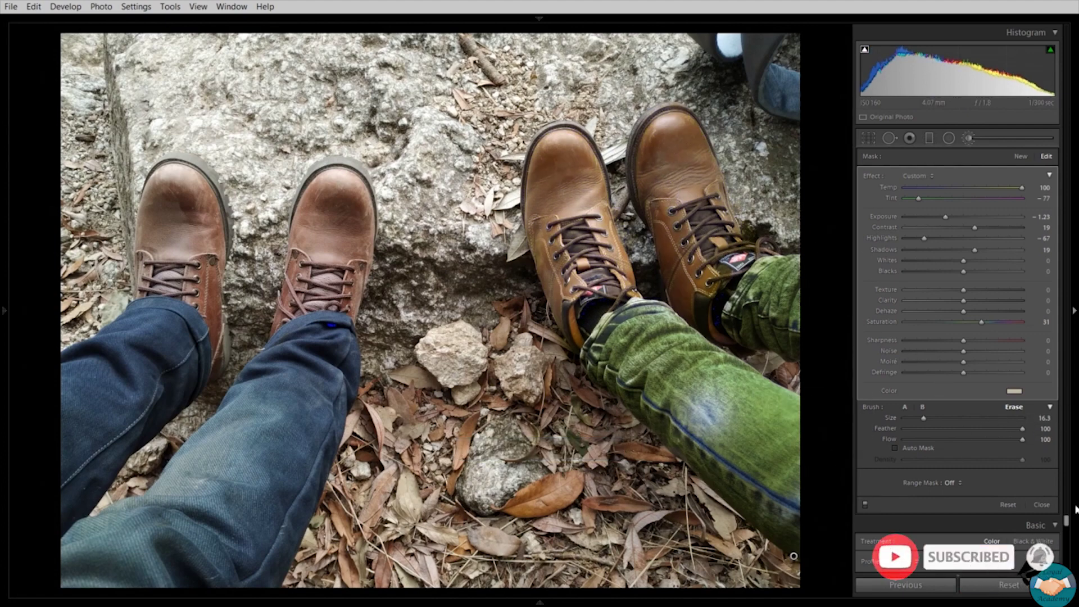
pyautogui.hotkey('ctrl', 'z')
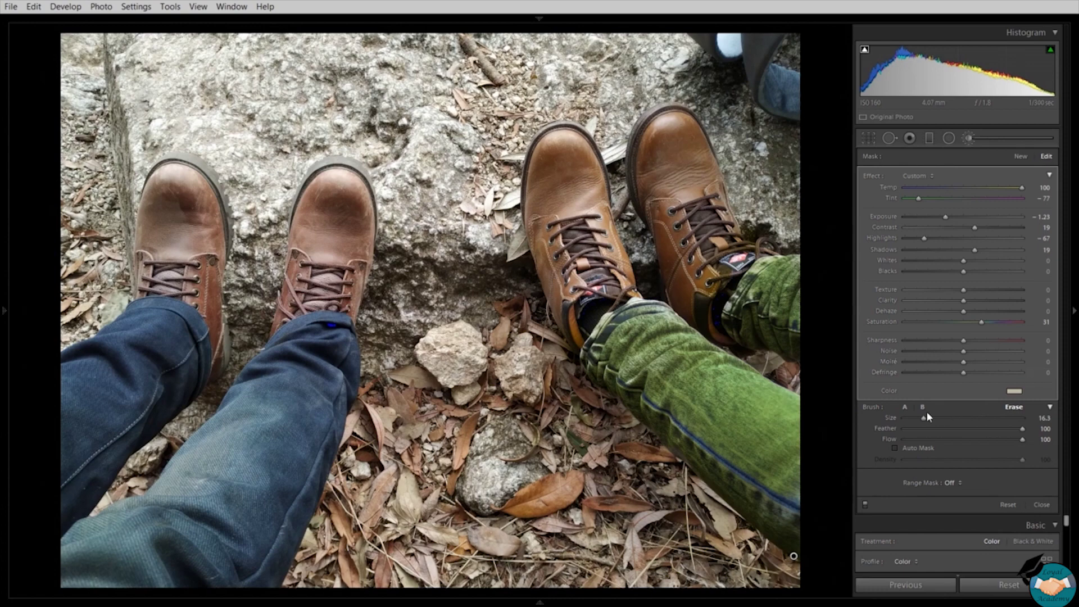
# Paint the mask with brush A over the three stones and the large brown leaf between the two people.
pyautogui.click(904, 407)
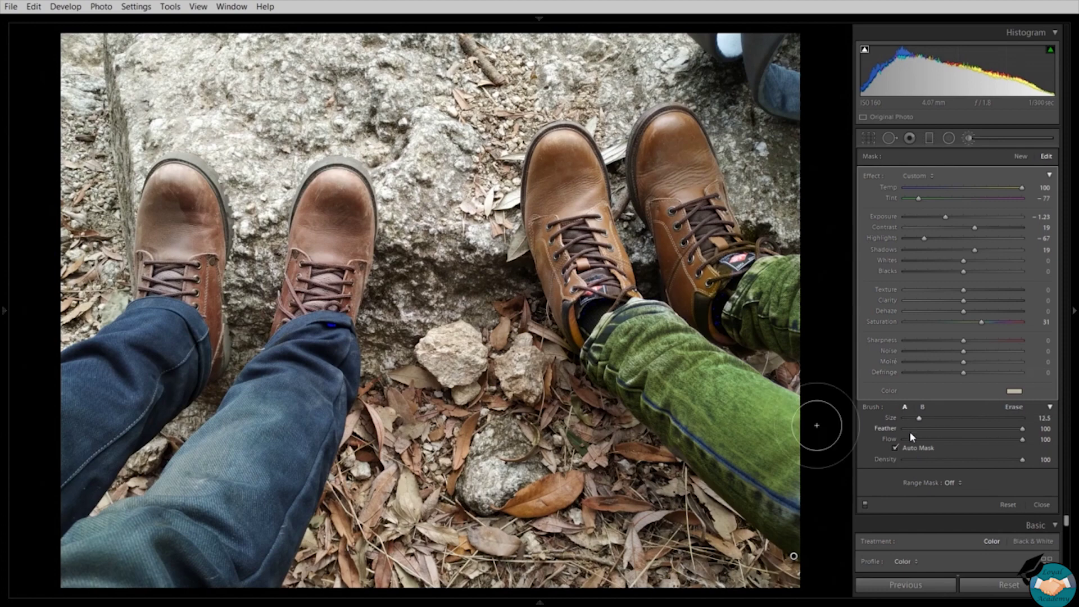
pyautogui.moveTo(432, 349)
pyautogui.mouseDown()
pyautogui.moveTo(466, 365)
pyautogui.moveTo(449, 376)
pyautogui.moveTo(438, 359)
pyautogui.moveTo(460, 343)
pyautogui.moveTo(506, 360)
pyautogui.moveTo(525, 387)
pyautogui.mouseUp()
pyautogui.moveTo(478, 444)
pyautogui.mouseDown()
pyautogui.moveTo(500, 488)
pyautogui.moveTo(528, 472)
pyautogui.moveTo(489, 444)
pyautogui.moveTo(506, 460)
pyautogui.mouseUp()
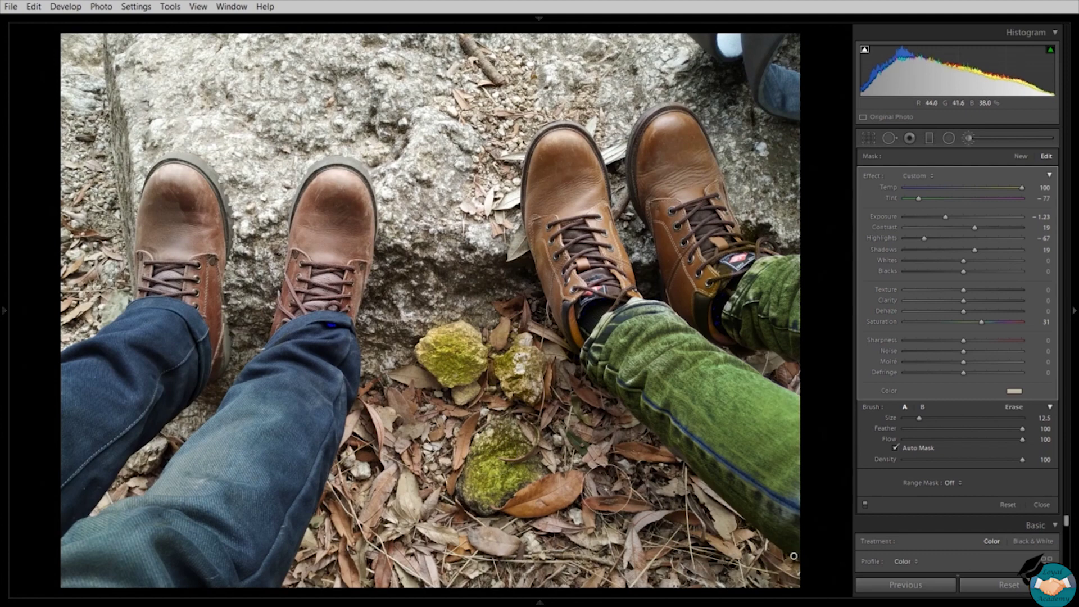
pyautogui.moveTo(531, 510)
pyautogui.mouseDown()
pyautogui.moveTo(573, 488)
pyautogui.moveTo(556, 500)
pyautogui.moveTo(596, 506)
pyautogui.mouseUp()
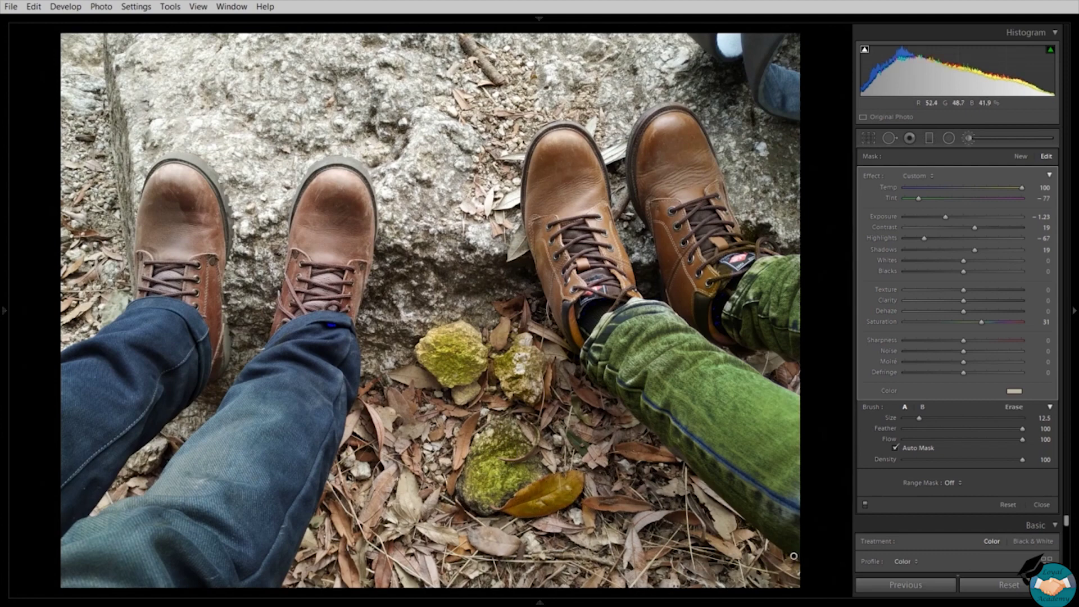
# Paint the mask over the dry leaves between the legs and the gravel strip along the photo's left edge.
pyautogui.moveTo(382, 472)
pyautogui.mouseDown()
pyautogui.moveTo(416, 562)
pyautogui.moveTo(427, 545)
pyautogui.moveTo(506, 551)
pyautogui.moveTo(629, 588)
pyautogui.moveTo(714, 579)
pyautogui.moveTo(595, 551)
pyautogui.moveTo(719, 573)
pyautogui.moveTo(610, 496)
pyautogui.moveTo(713, 534)
pyautogui.moveTo(753, 579)
pyautogui.moveTo(742, 567)
pyautogui.mouseUp()
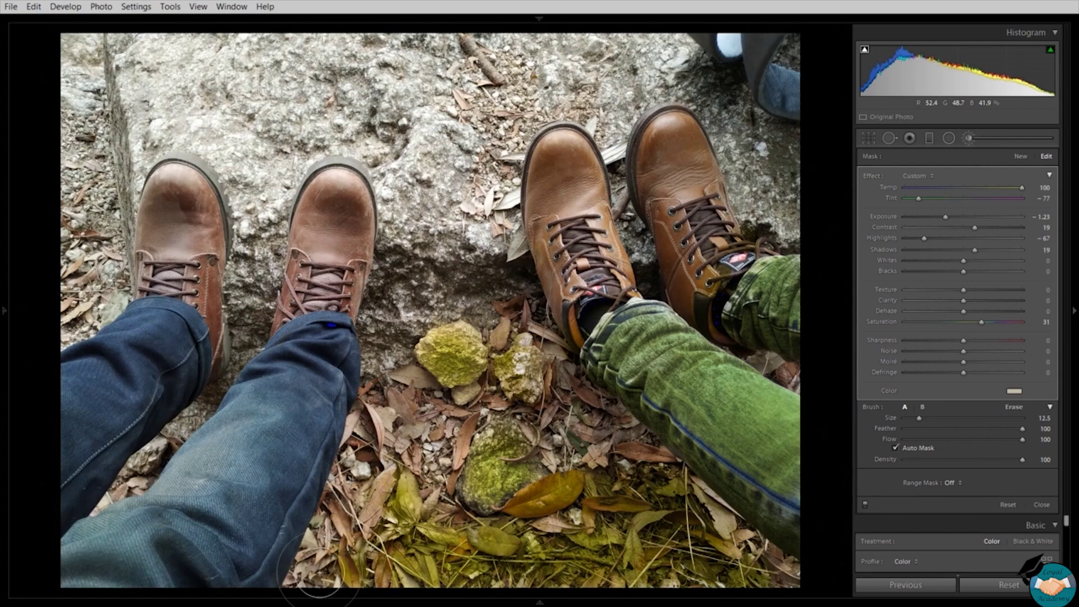
pyautogui.moveTo(360, 449)
pyautogui.mouseDown()
pyautogui.moveTo(399, 359)
pyautogui.moveTo(398, 433)
pyautogui.mouseUp()
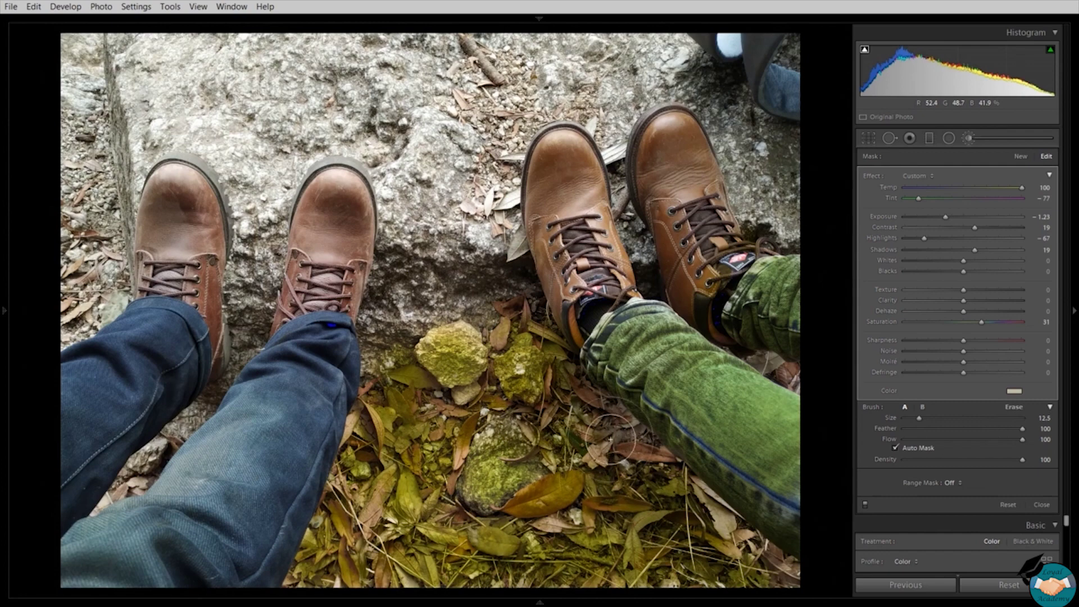
pyautogui.moveTo(609, 438)
pyautogui.mouseDown()
pyautogui.moveTo(657, 457)
pyautogui.moveTo(458, 443)
pyautogui.moveTo(410, 421)
pyautogui.mouseUp()
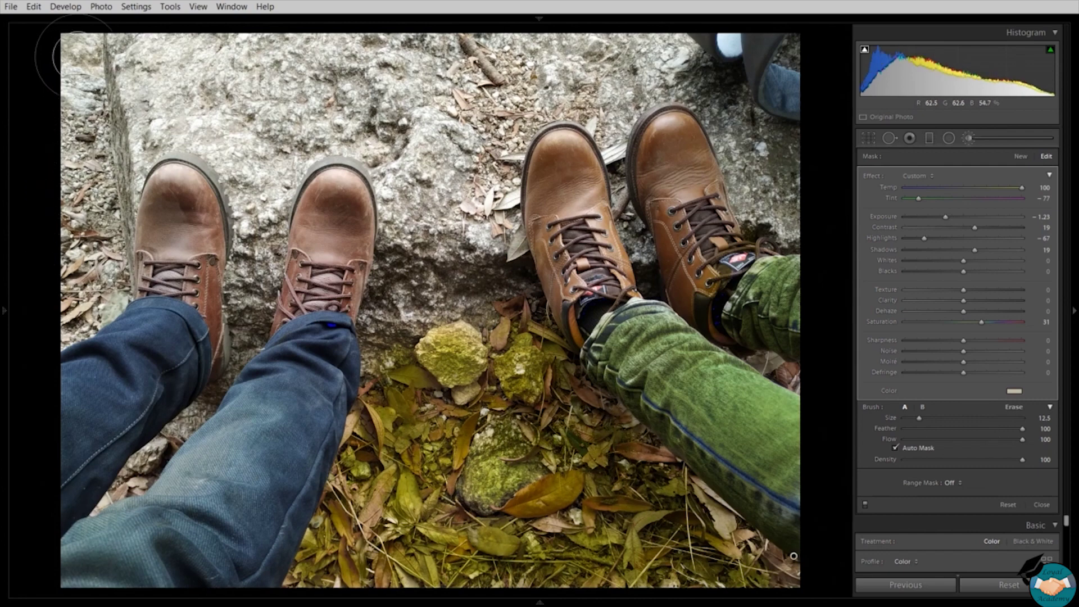
pyautogui.moveTo(76, 57)
pyautogui.mouseDown()
pyautogui.moveTo(95, 208)
pyautogui.moveTo(70, 300)
pyautogui.moveTo(84, 291)
pyautogui.moveTo(66, 121)
pyautogui.moveTo(67, 325)
pyautogui.moveTo(85, 286)
pyautogui.mouseUp()
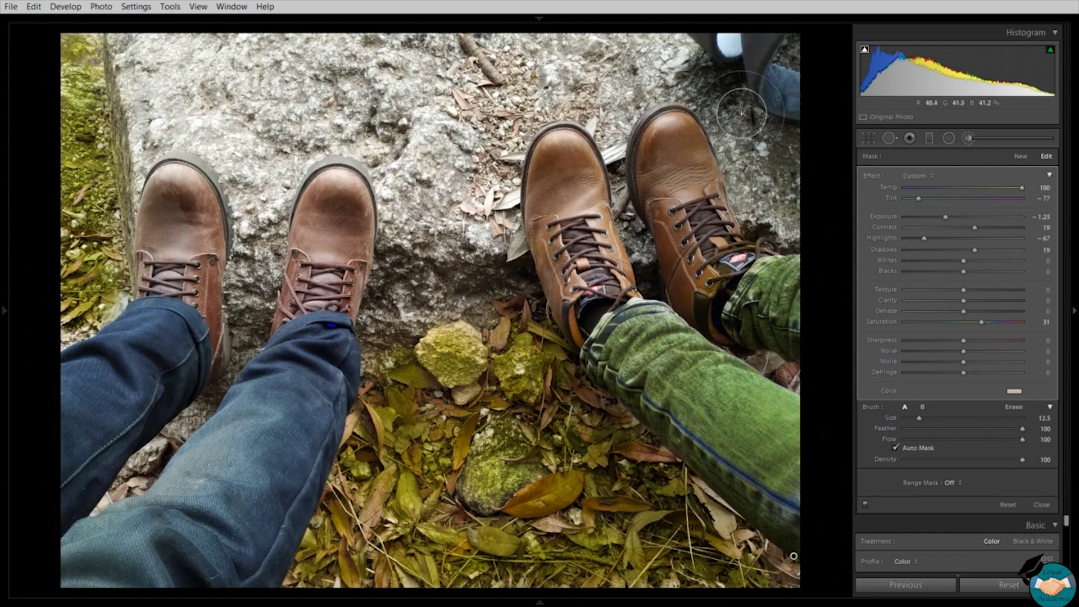
# Paint the mask over the rock beside the rightmost boot and, at brush size 4.9, the ground around the blue jeans and the shaded rock face.
pyautogui.moveTo(741, 113)
pyautogui.mouseDown()
pyautogui.moveTo(694, 83)
pyautogui.moveTo(789, 168)
pyautogui.moveTo(787, 207)
pyautogui.moveTo(746, 174)
pyautogui.moveTo(731, 131)
pyautogui.mouseUp()
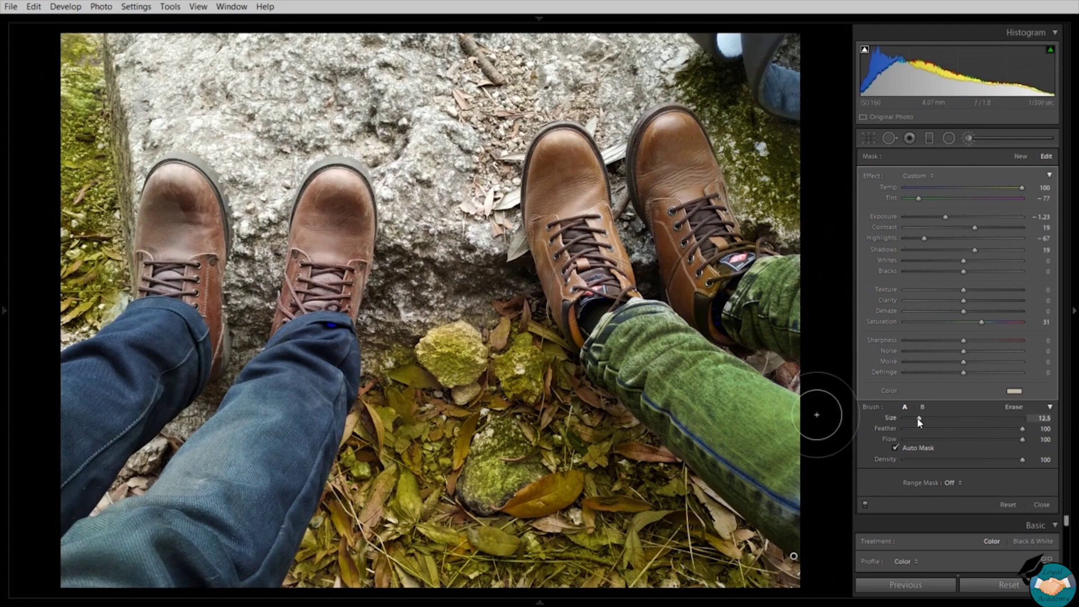
pyautogui.moveTo(920, 419); pyautogui.dragTo(909, 418)
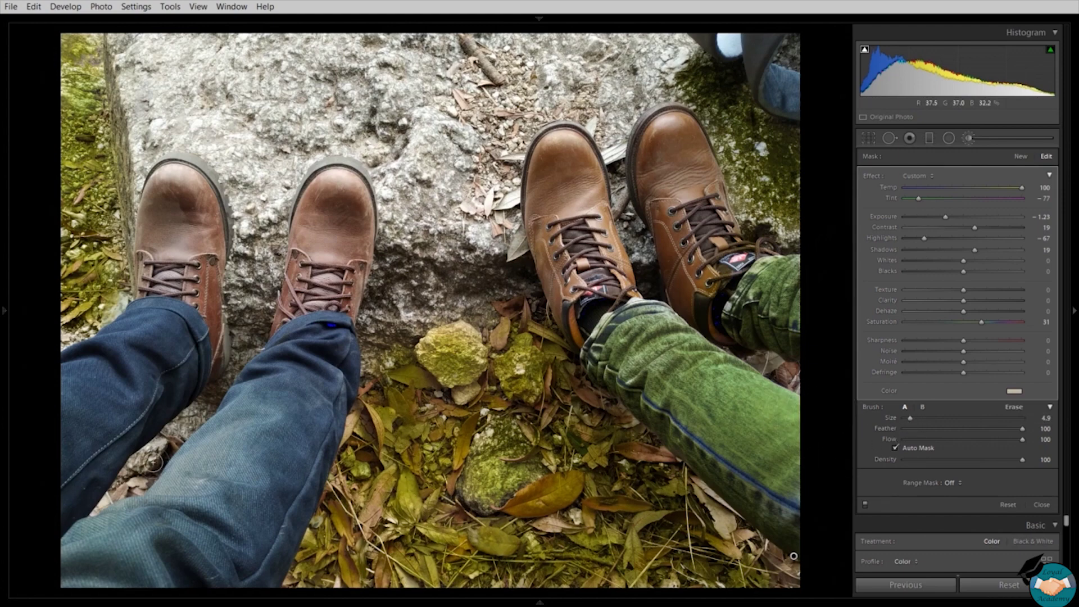
pyautogui.moveTo(110, 489)
pyautogui.mouseDown()
pyautogui.moveTo(149, 472)
pyautogui.moveTo(142, 454)
pyautogui.moveTo(203, 404)
pyautogui.moveTo(197, 416)
pyautogui.moveTo(234, 354)
pyautogui.moveTo(235, 321)
pyautogui.moveTo(253, 331)
pyautogui.moveTo(244, 266)
pyautogui.moveTo(236, 301)
pyautogui.moveTo(270, 242)
pyautogui.moveTo(261, 309)
pyautogui.moveTo(275, 228)
pyautogui.mouseUp()
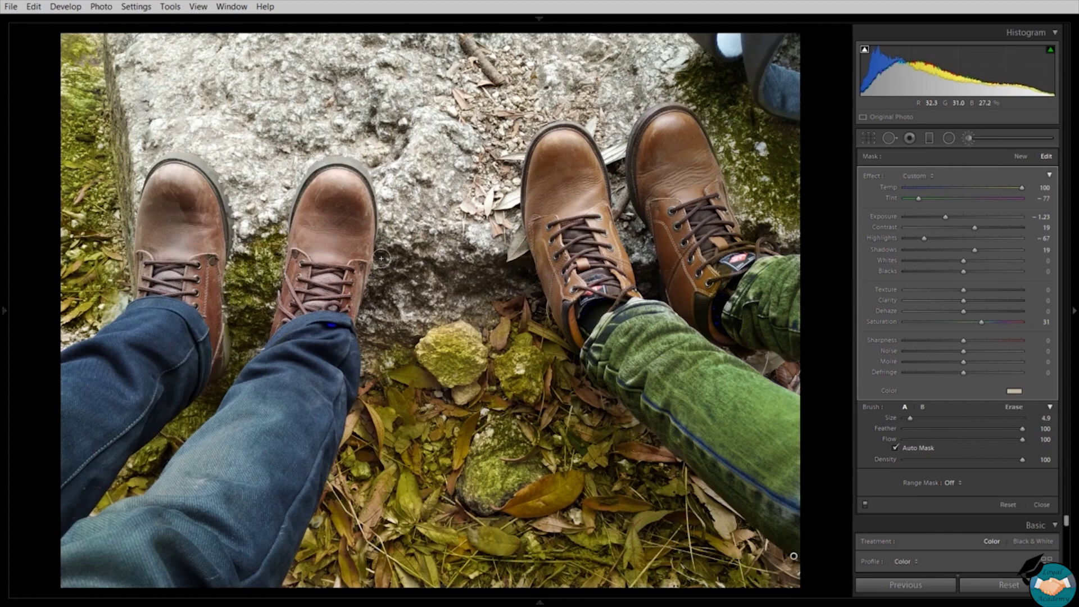
pyautogui.moveTo(376, 284)
pyautogui.mouseDown()
pyautogui.moveTo(369, 347)
pyautogui.moveTo(383, 288)
pyautogui.moveTo(390, 308)
pyautogui.moveTo(407, 279)
pyautogui.moveTo(412, 338)
pyautogui.moveTo(418, 276)
pyautogui.moveTo(453, 284)
pyautogui.moveTo(388, 249)
pyautogui.moveTo(496, 262)
pyautogui.moveTo(427, 288)
pyautogui.moveTo(501, 312)
pyautogui.moveTo(458, 311)
pyautogui.moveTo(516, 307)
pyautogui.moveTo(505, 281)
pyautogui.moveTo(522, 277)
pyautogui.moveTo(536, 324)
pyautogui.mouseUp()
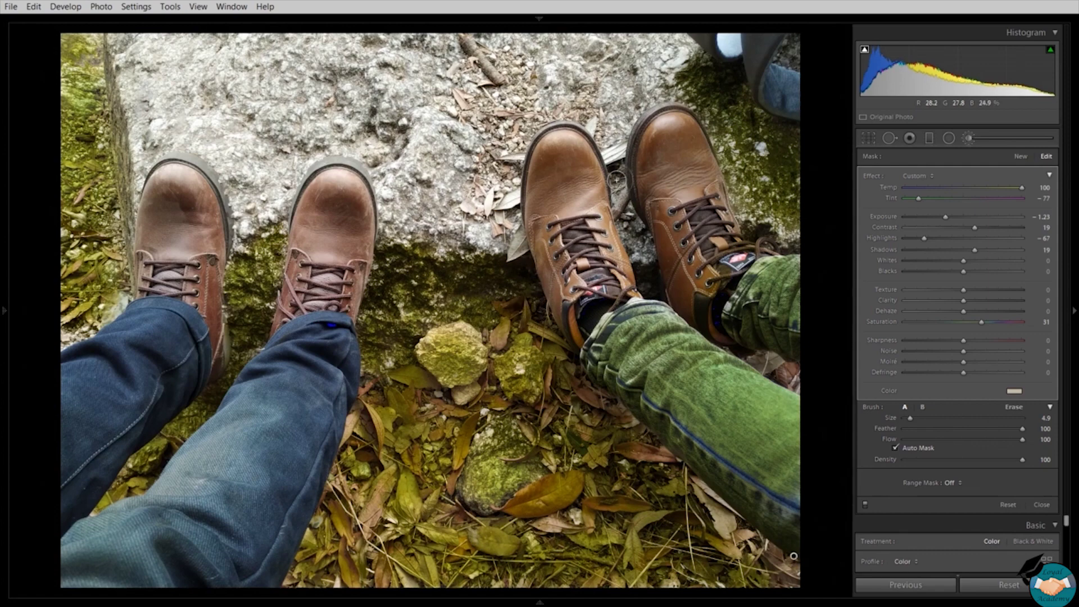
# Paint the mask over the leaves and debris around the green-jeans wearer's boots and up to the photo's top edge, then close the adjustment brush.
pyautogui.moveTo(617, 168)
pyautogui.mouseDown()
pyautogui.moveTo(618, 194)
pyautogui.moveTo(618, 147)
pyautogui.moveTo(614, 162)
pyautogui.mouseUp()
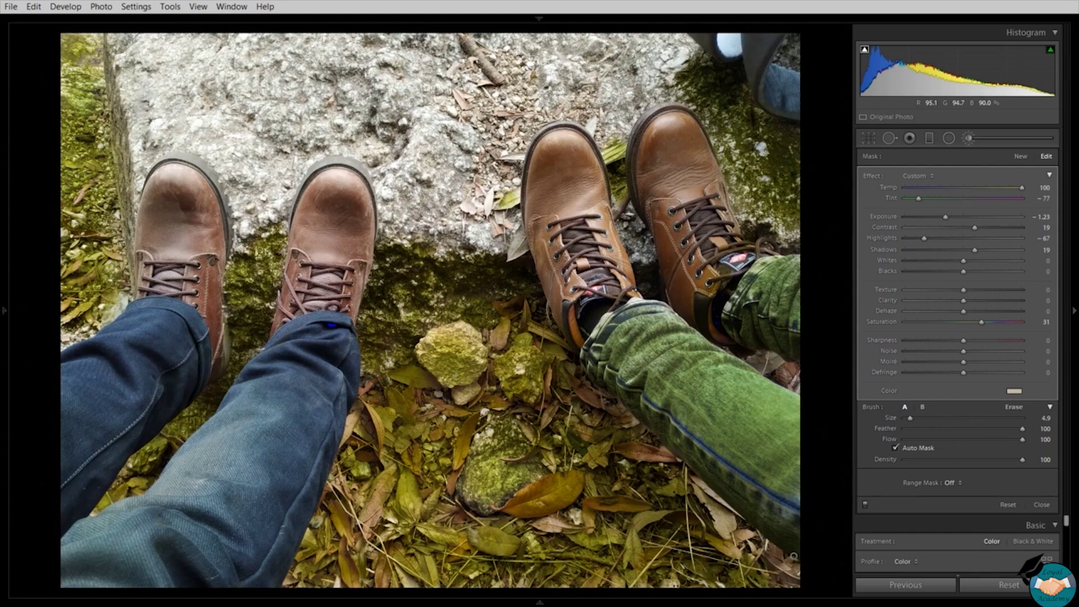
pyautogui.moveTo(480, 204)
pyautogui.mouseDown()
pyautogui.moveTo(514, 239)
pyautogui.moveTo(507, 257)
pyautogui.mouseUp()
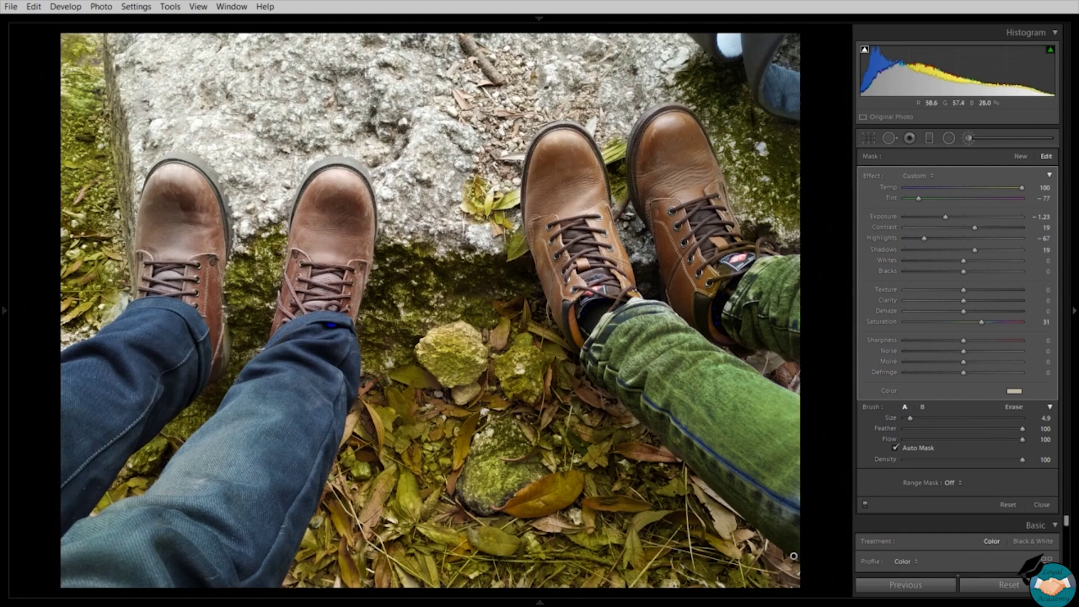
pyautogui.moveTo(497, 186); pyautogui.dragTo(493, 115)
pyautogui.moveTo(503, 185)
pyautogui.mouseDown()
pyautogui.moveTo(520, 101)
pyautogui.moveTo(494, 78)
pyautogui.moveTo(471, 104)
pyautogui.moveTo(469, 56)
pyautogui.moveTo(388, 31)
pyautogui.mouseUp()
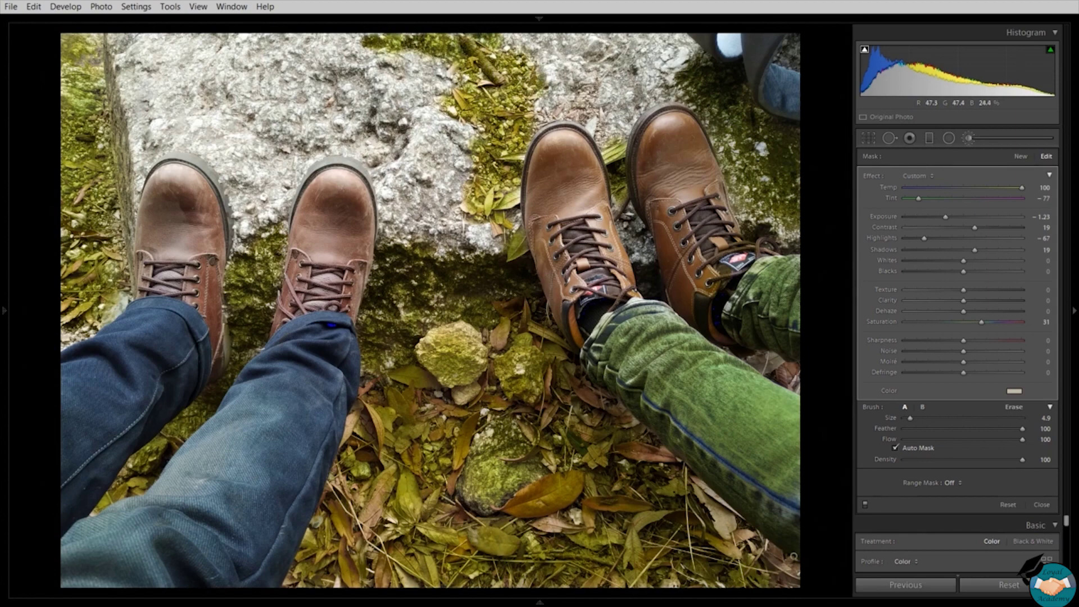
pyautogui.moveTo(592, 90)
pyautogui.mouseDown()
pyautogui.moveTo(542, 112)
pyautogui.moveTo(606, 128)
pyautogui.moveTo(641, 263)
pyautogui.mouseUp()
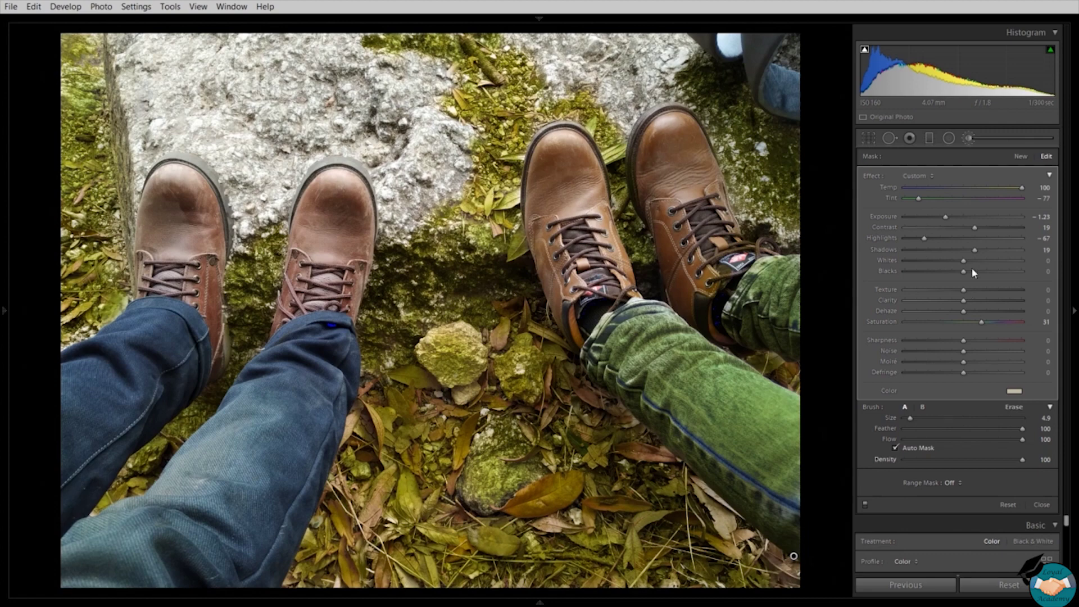
pyautogui.click(1050, 136)
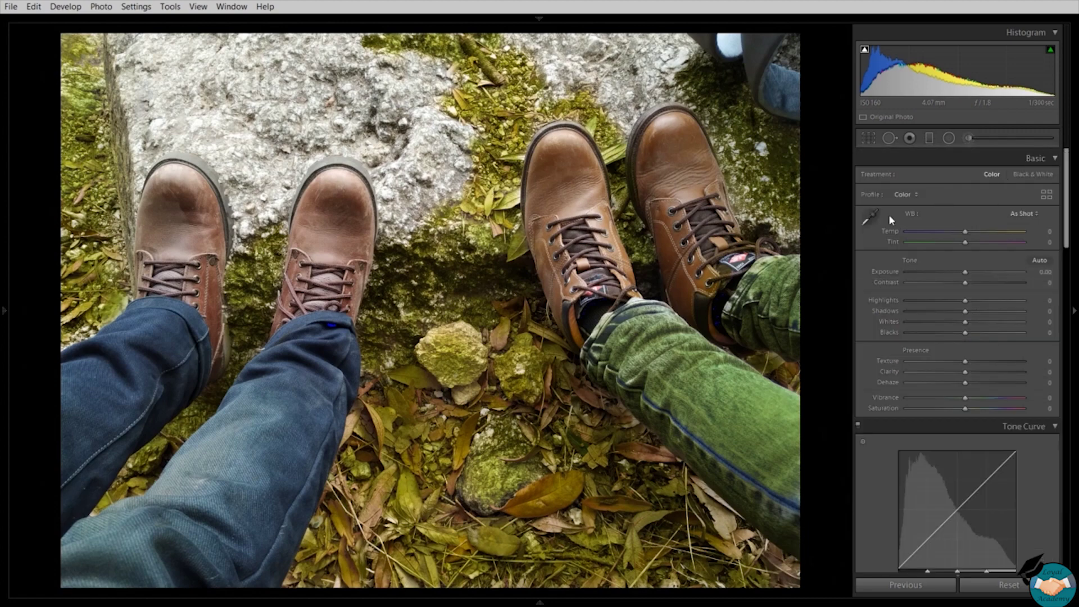
# Set a custom white balance by sampling the pale rock between the two pairs of boots, and inspect the photo close up.
pyautogui.click(419, 153)
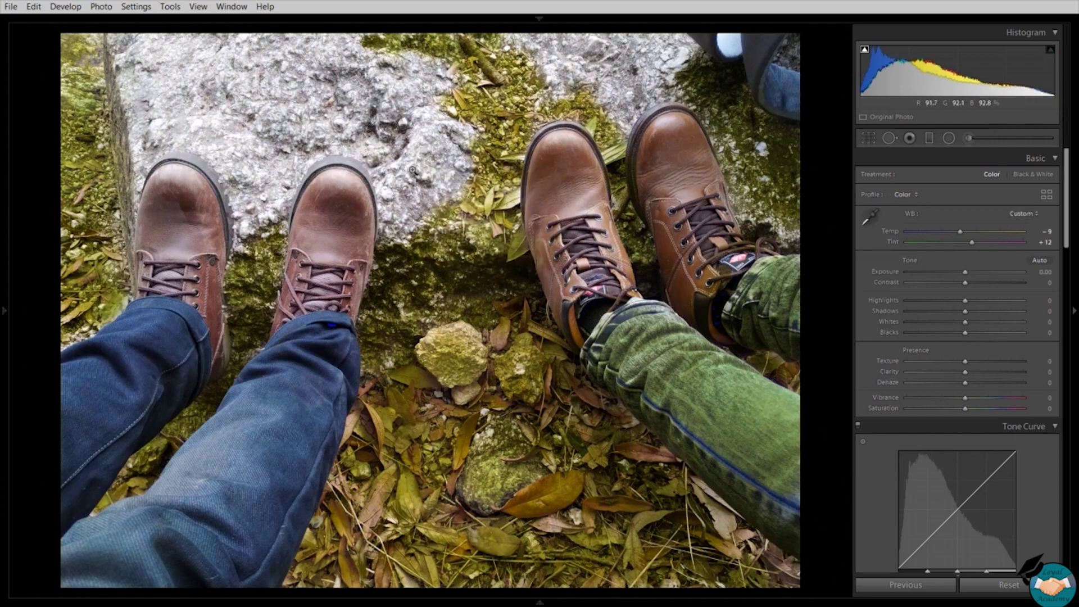
pyautogui.click(411, 169)
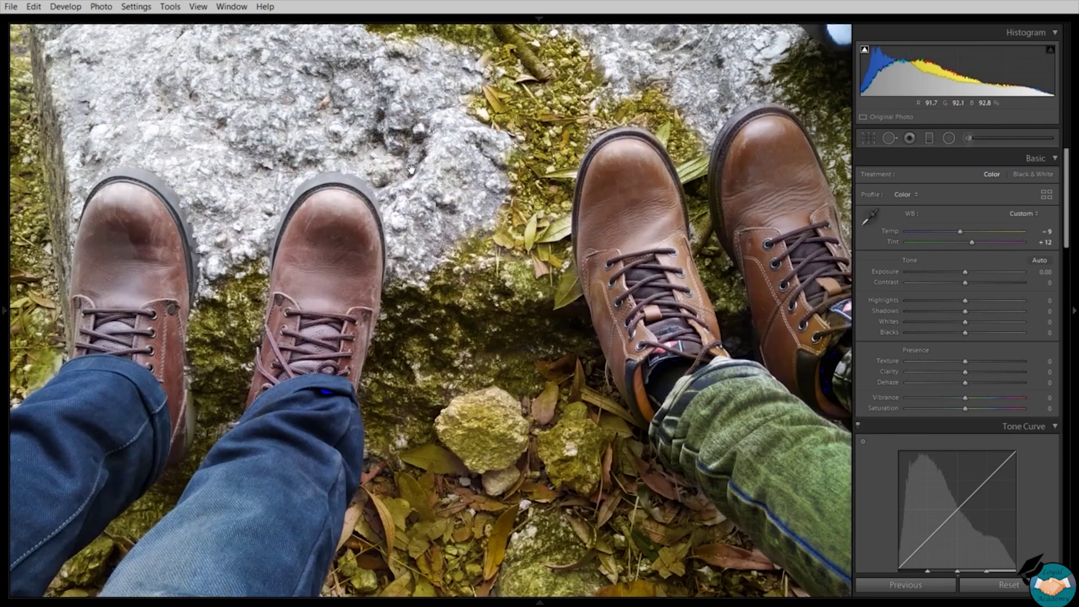
pyautogui.click(412, 170)
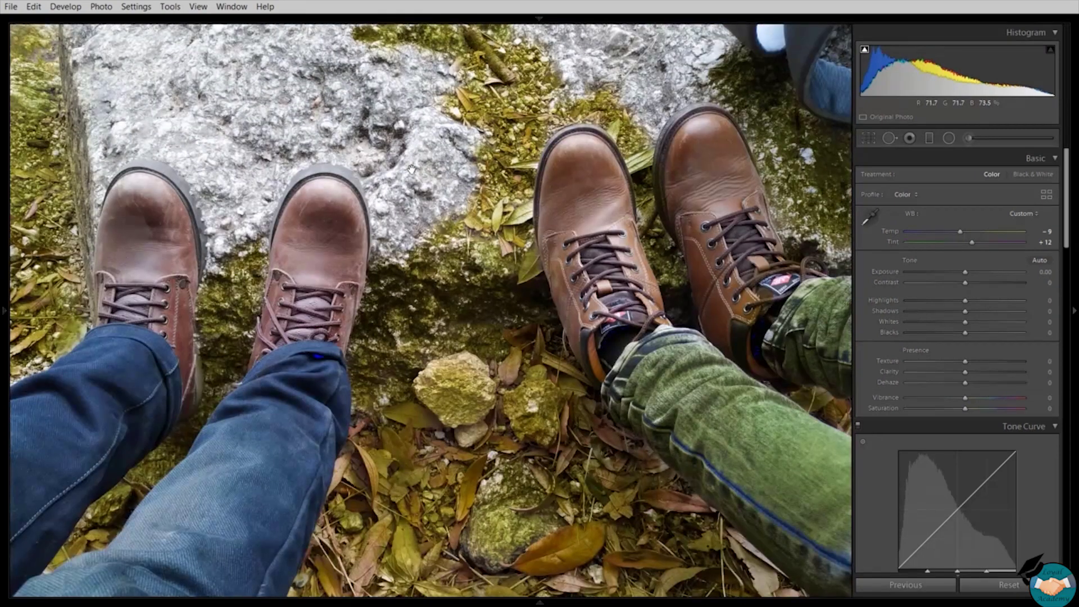
pyautogui.click(623, 180)
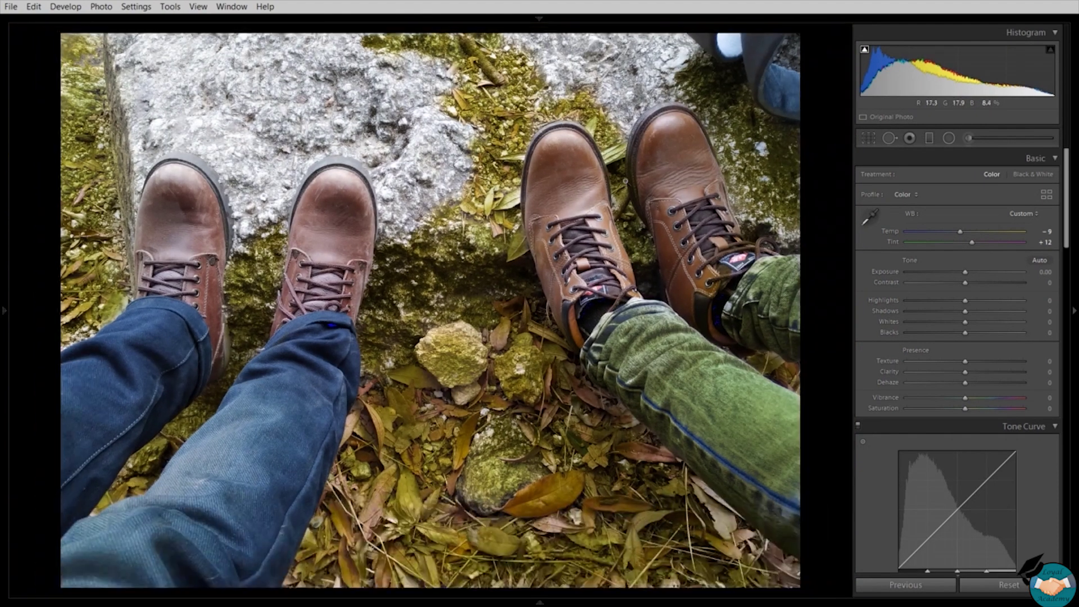